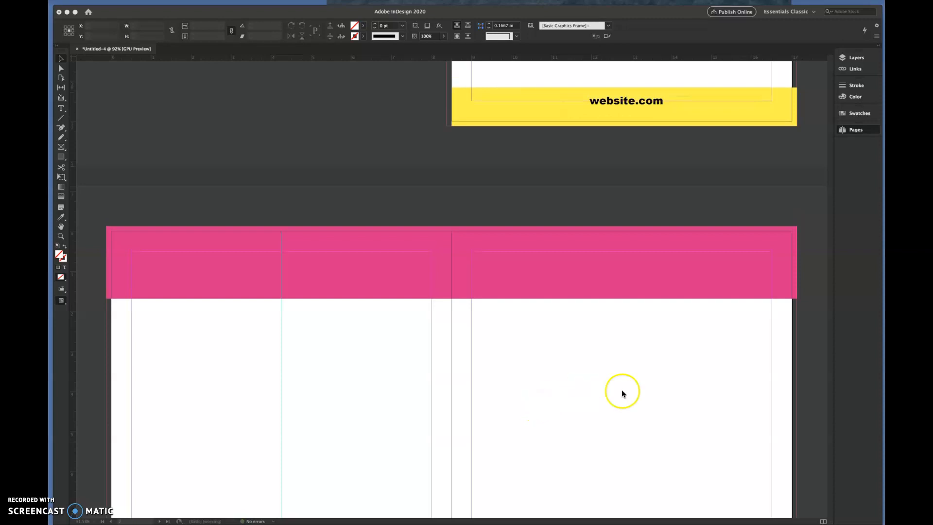
# Step: Expand the Pages panel to list A-Master and the eight document pages
pyautogui.click(855, 130)
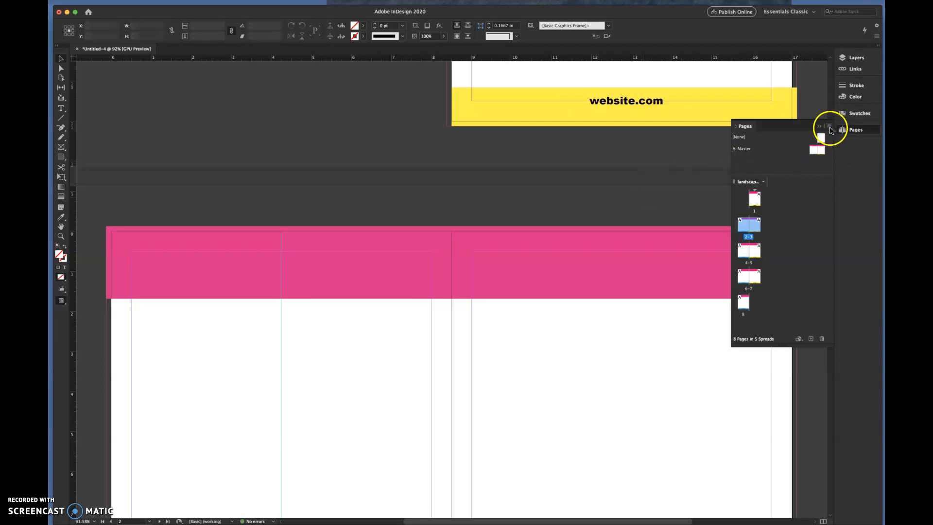
# Step: Add a new two-page B-Master with Based on Master set to [None]
pyautogui.click(830, 127)
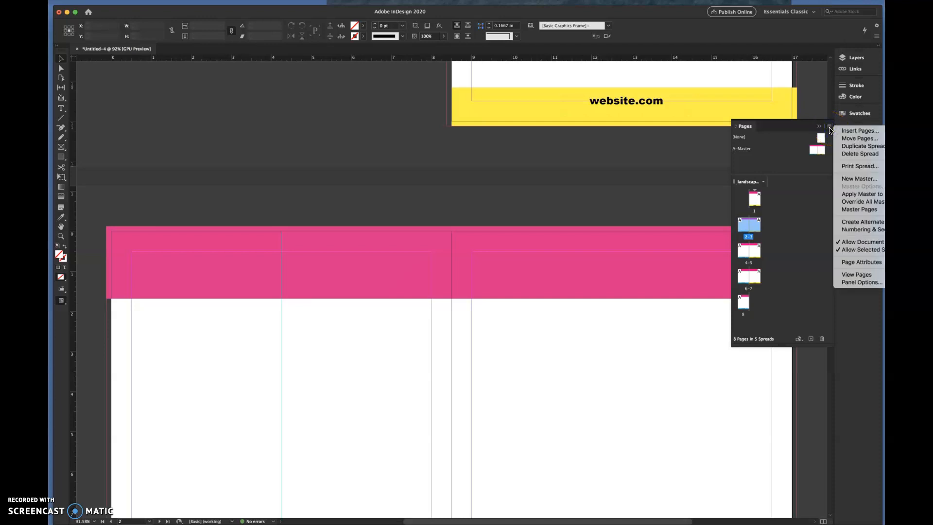
pyautogui.click(854, 179)
pyautogui.click(856, 180)
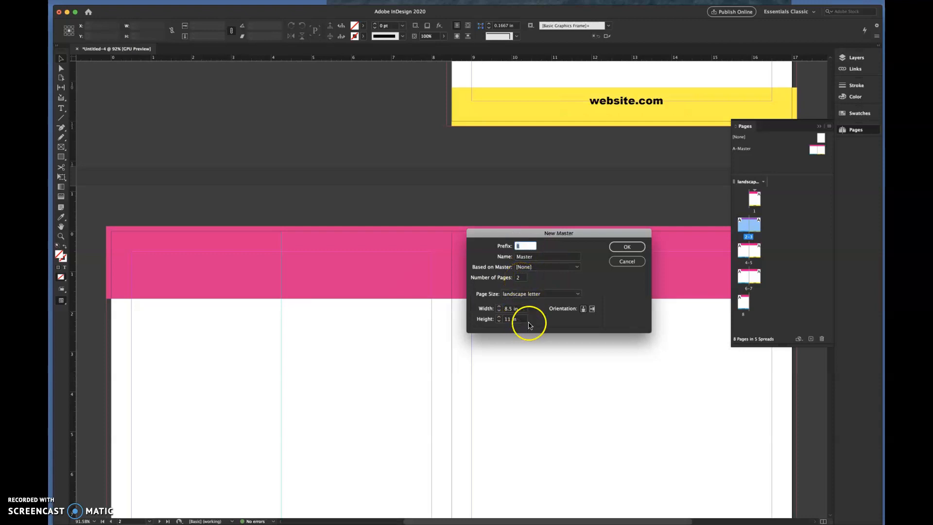
pyautogui.click(578, 268)
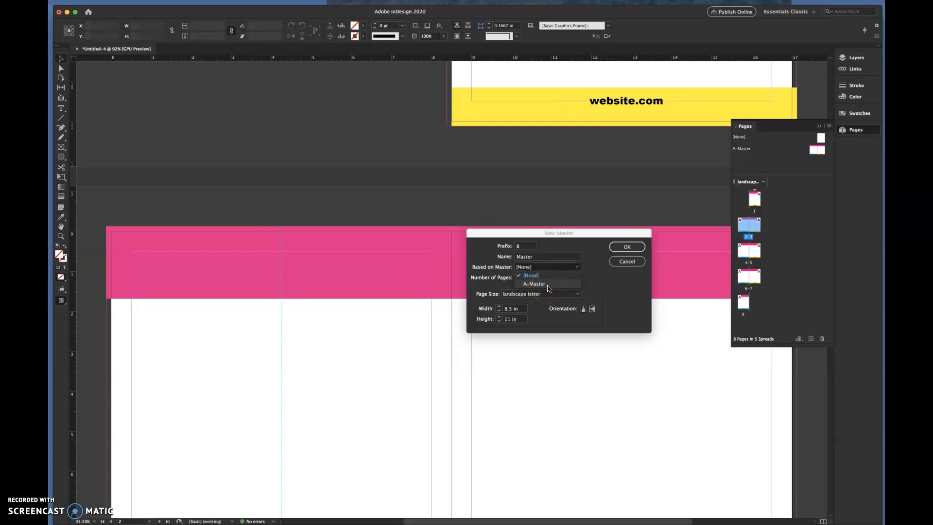
pyautogui.click(532, 276)
pyautogui.click(629, 247)
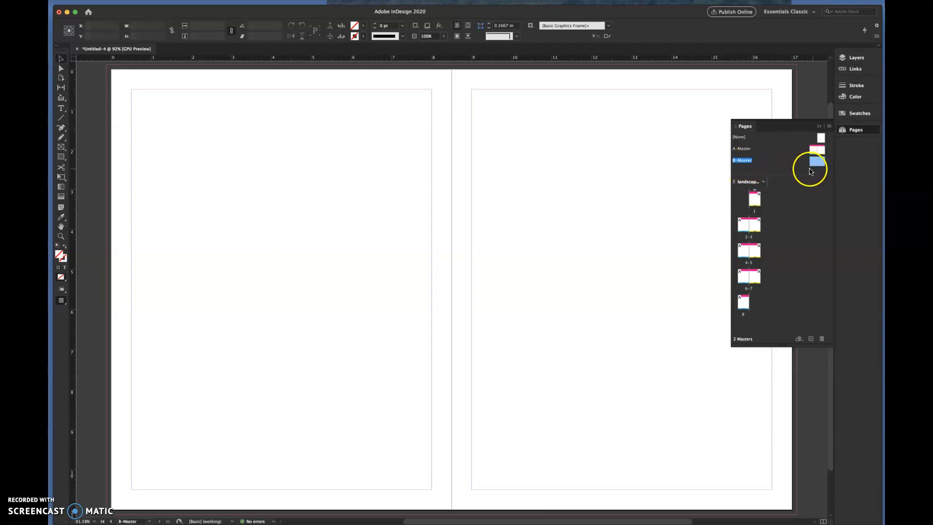
# Step: Draw a closed wavy Pen path across the top of B-Master's left page
pyautogui.click(326, 192)
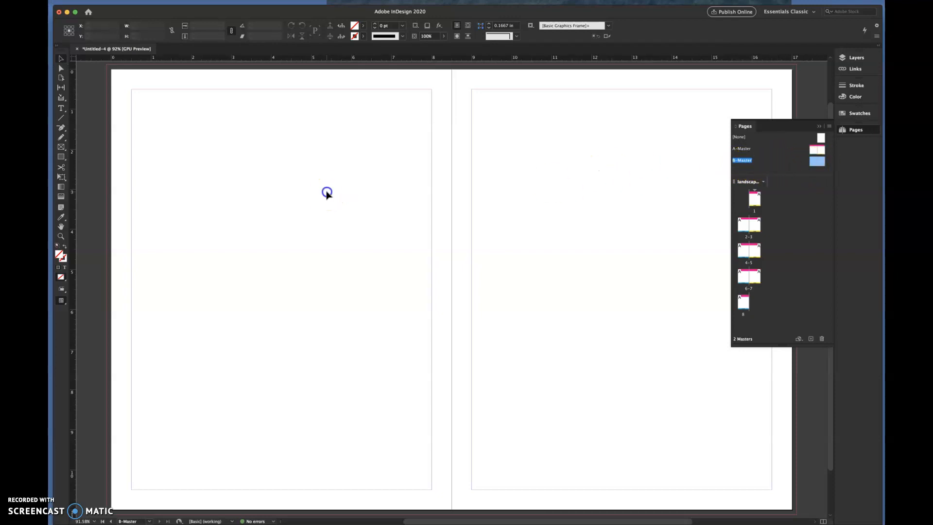
pyautogui.click(63, 129)
pyautogui.moveTo(63, 129); pyautogui.dragTo(90, 140)
pyautogui.click(106, 65)
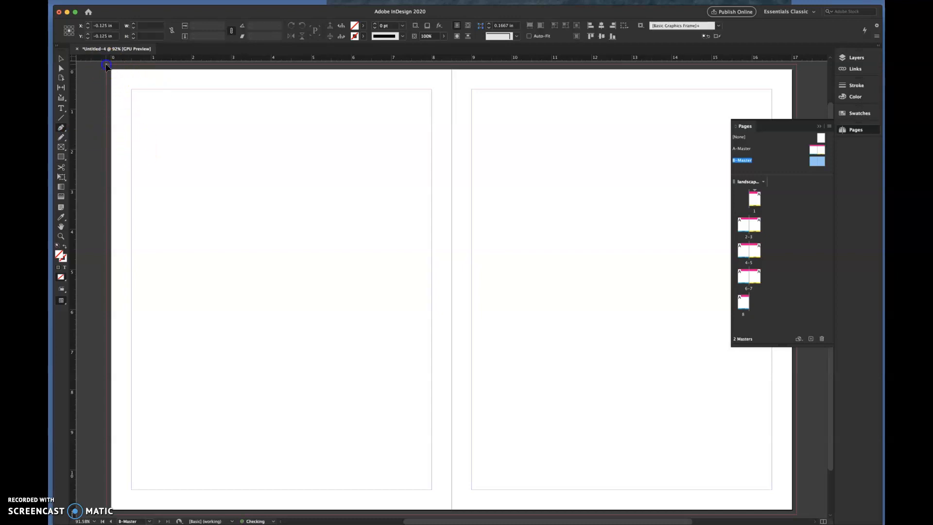
pyautogui.click(107, 174)
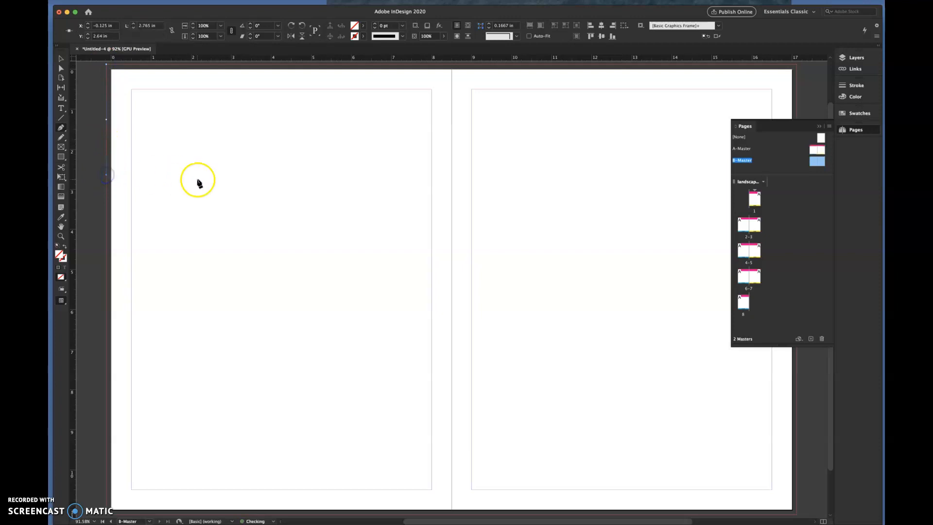
pyautogui.moveTo(271, 165); pyautogui.dragTo(341, 214)
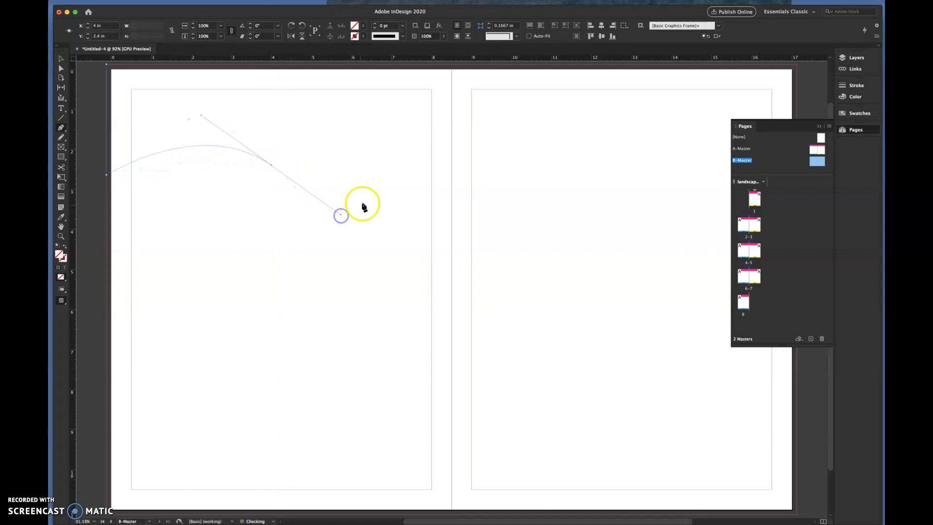
pyautogui.click(451, 147)
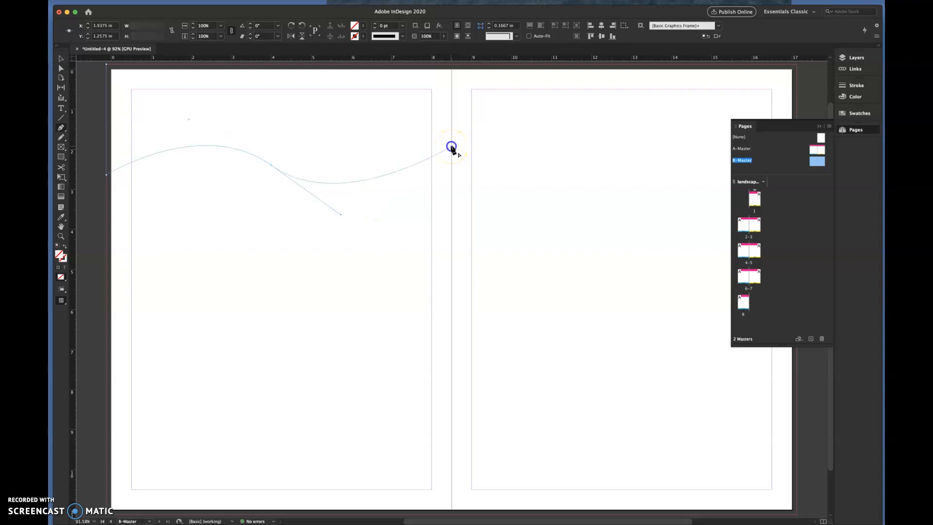
pyautogui.moveTo(452, 146); pyautogui.dragTo(454, 116)
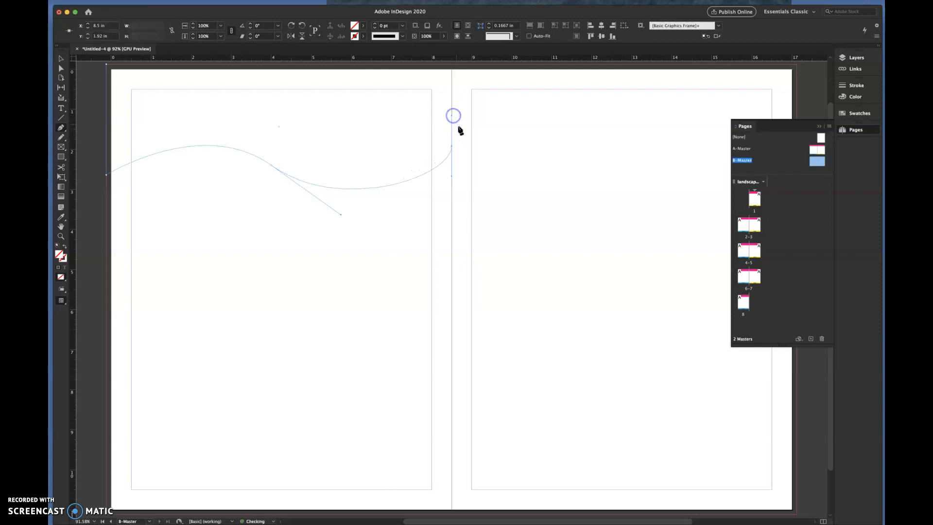
pyautogui.click(452, 65)
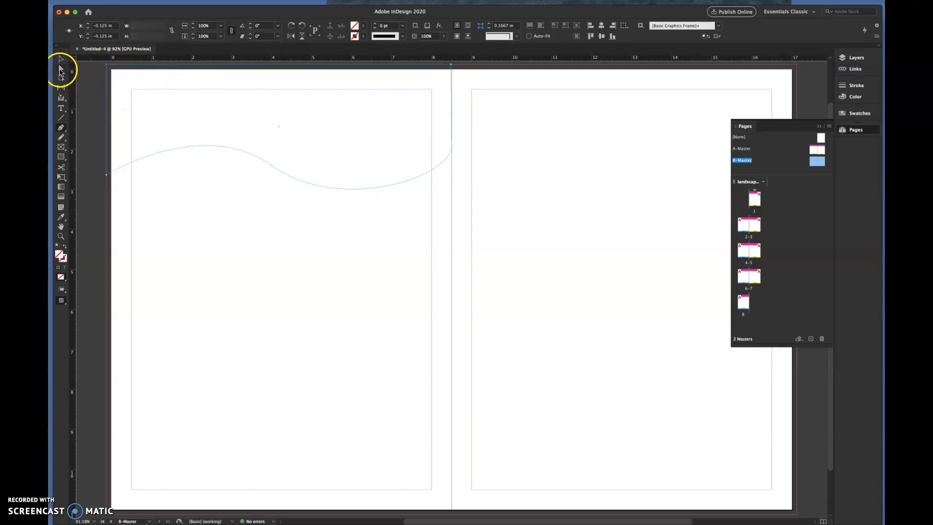
# Step: Align the top spine anchor at 8.5 in and fill the wave green (C=75 M=5 Y=100 K=0)
pyautogui.click(62, 69)
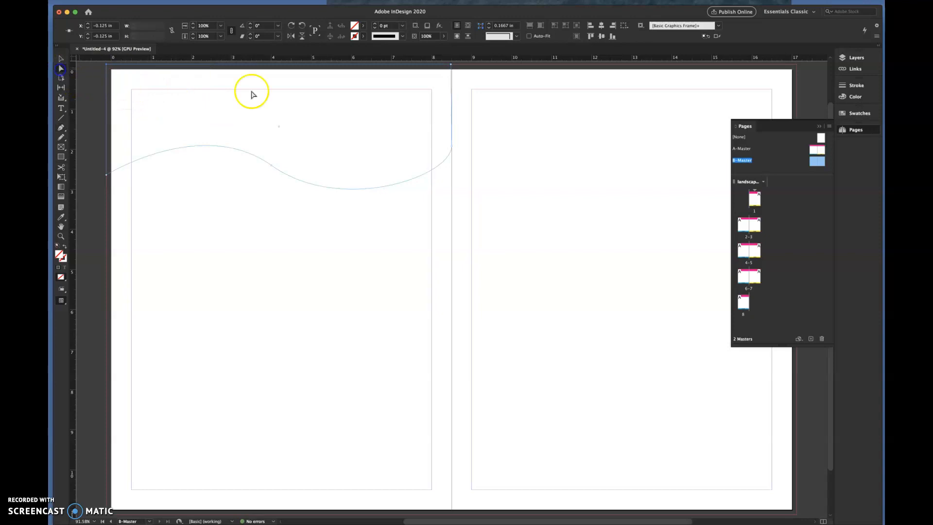
pyautogui.click(452, 65)
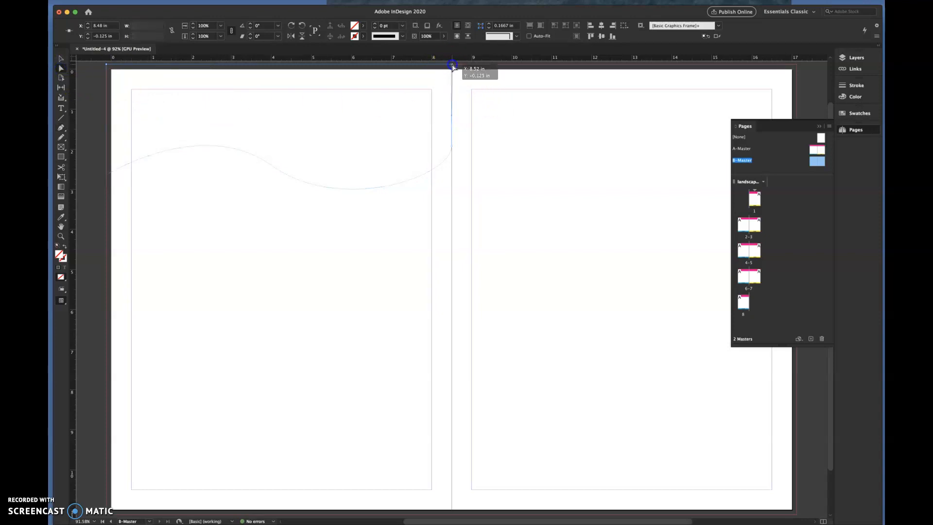
pyautogui.moveTo(452, 65); pyautogui.dragTo(452, 66)
pyautogui.click(61, 58)
pyautogui.click(363, 25)
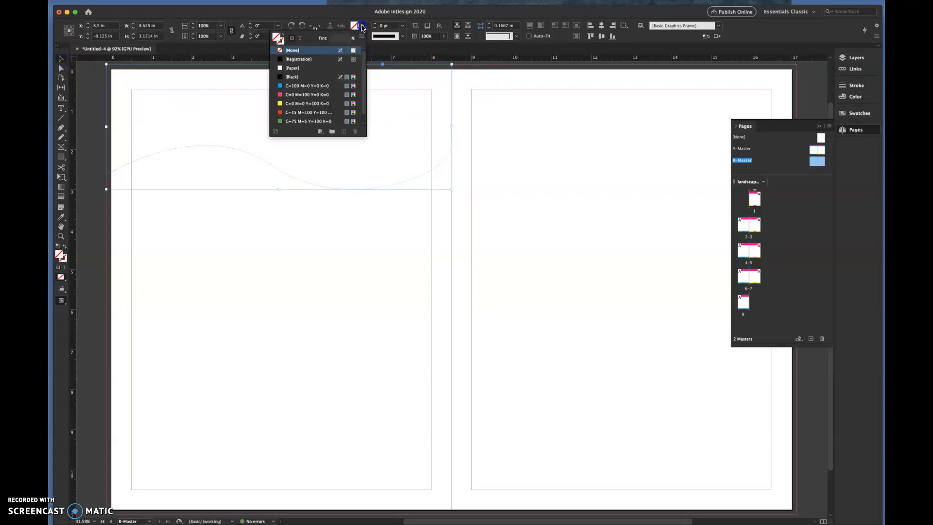
pyautogui.click(276, 122)
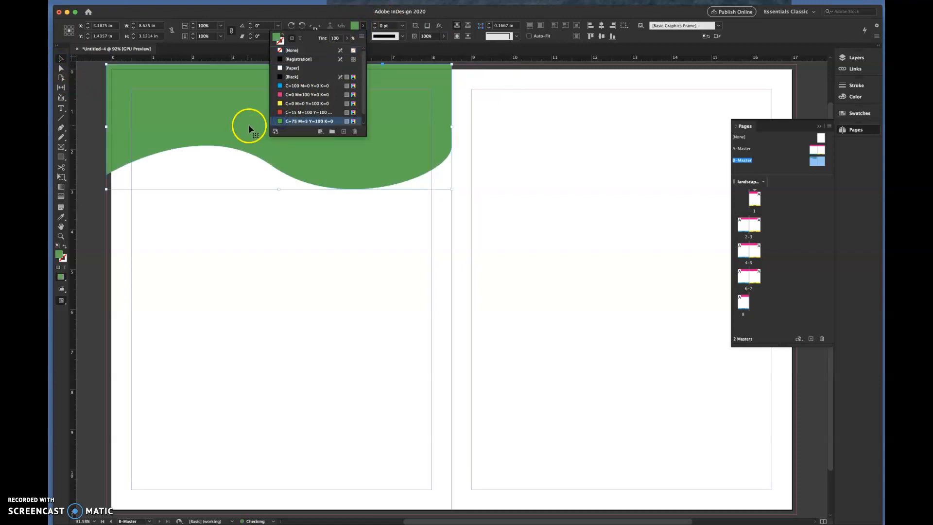
pyautogui.click(60, 59)
pyautogui.click(146, 245)
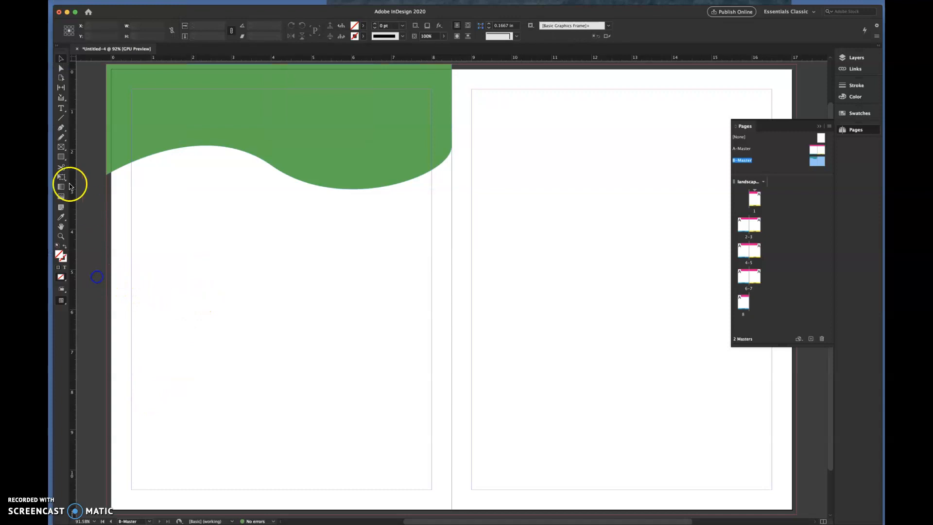
# Step: Draw a rectangle along the left page's bottom and fill it dark blue
pyautogui.click(65, 157)
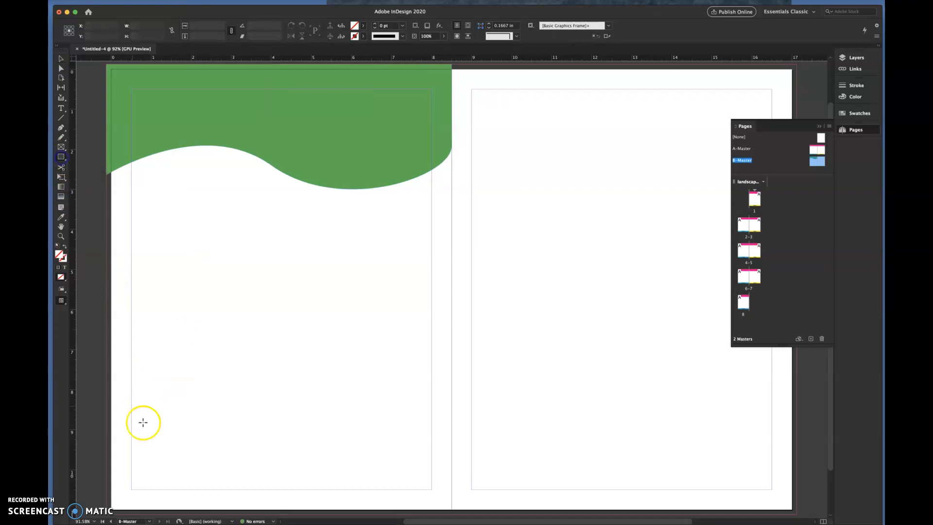
pyautogui.moveTo(108, 456); pyautogui.dragTo(452, 514)
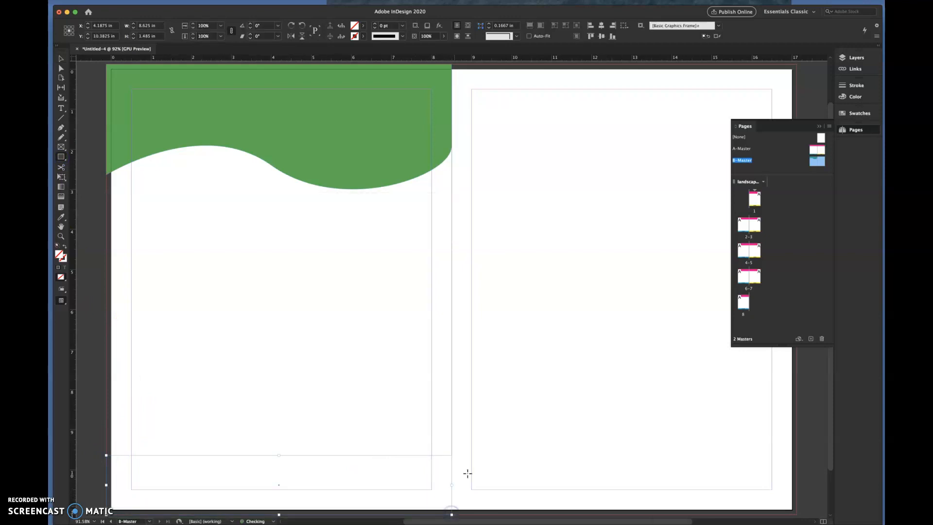
pyautogui.click(357, 28)
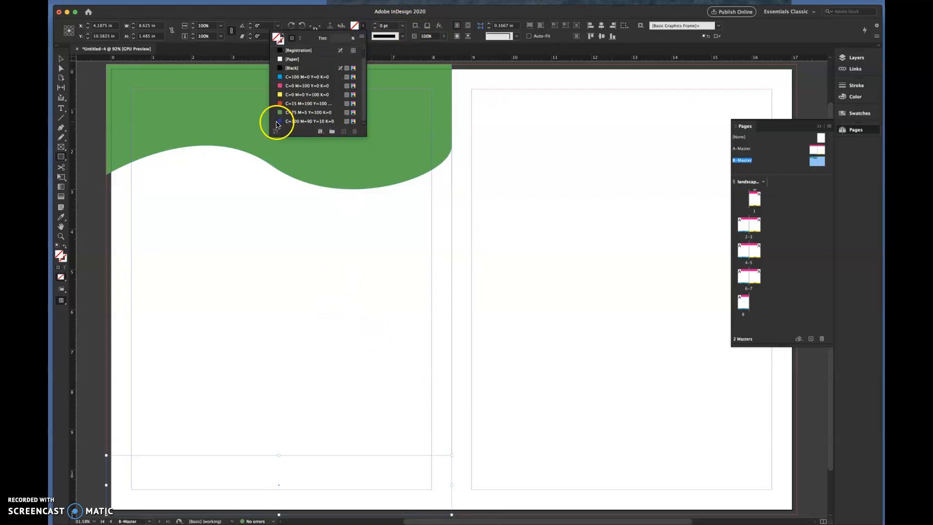
pyautogui.click(277, 124)
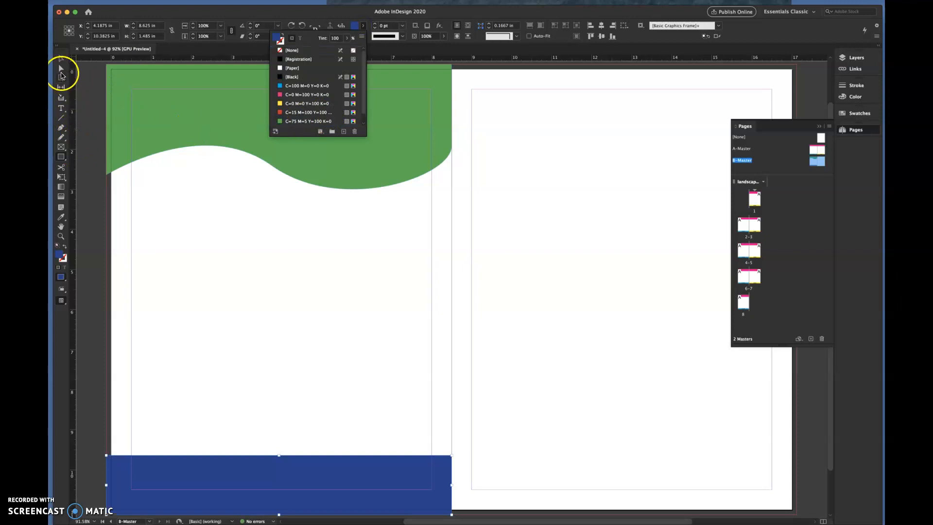
# Step: Delete the rectangle's top-right anchor point to turn it into a tapering wedge
pyautogui.click(62, 129)
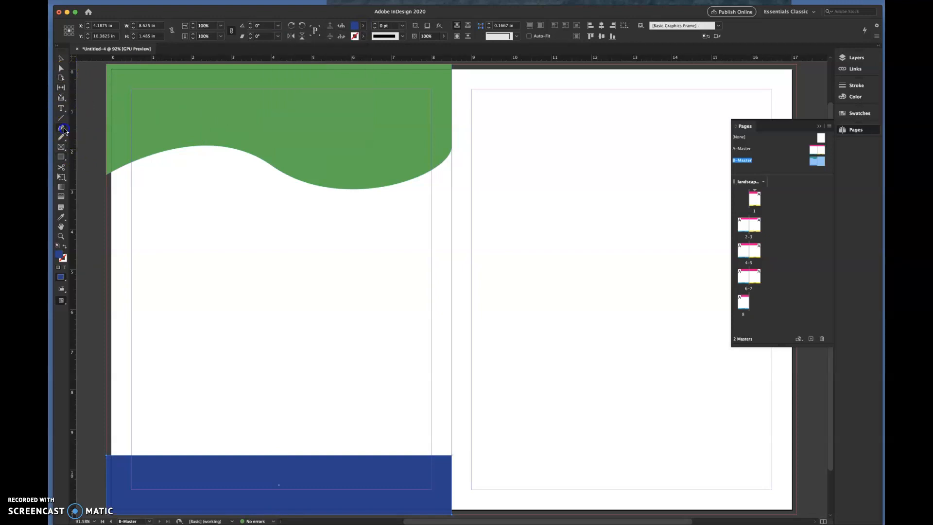
pyautogui.click(62, 129)
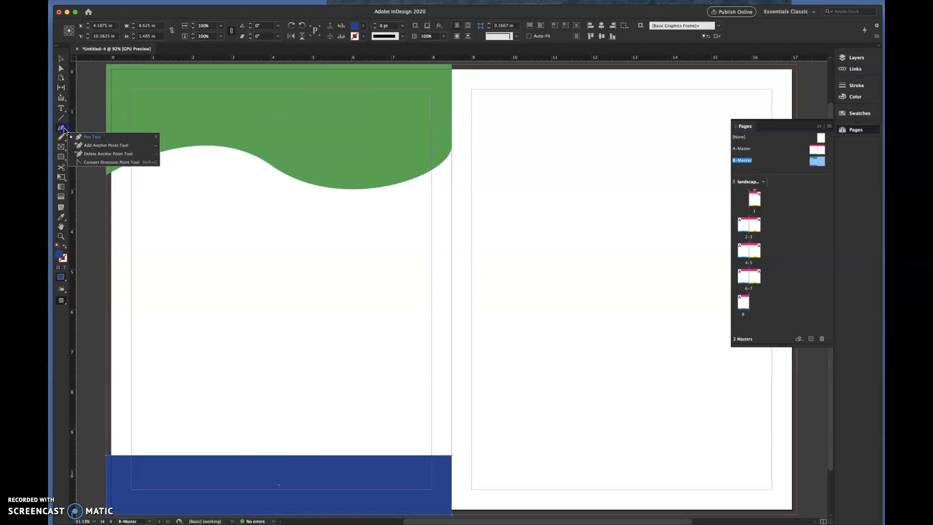
pyautogui.click(102, 154)
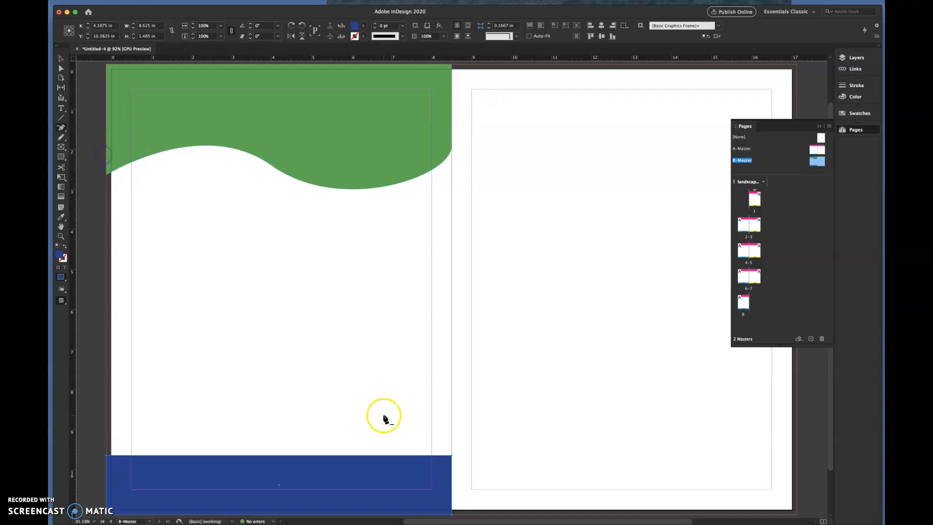
pyautogui.click(451, 456)
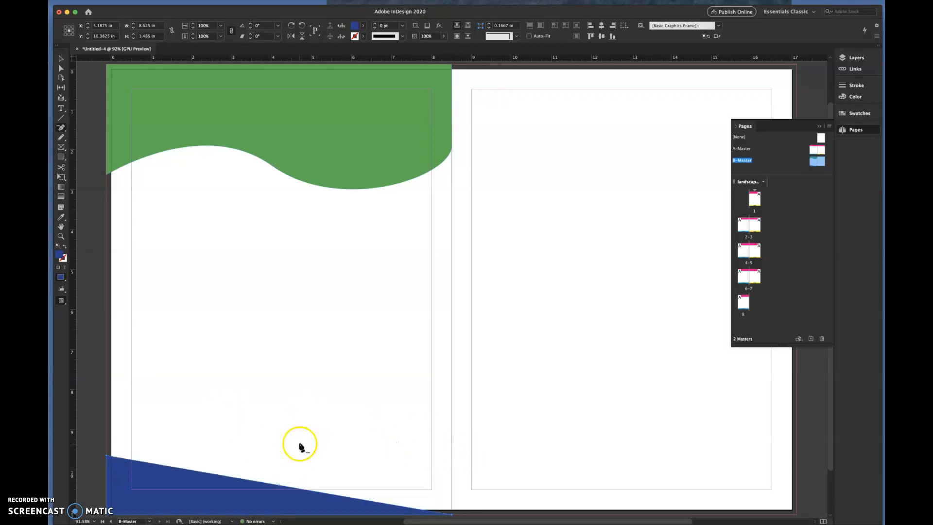
pyautogui.click(61, 59)
pyautogui.click(88, 196)
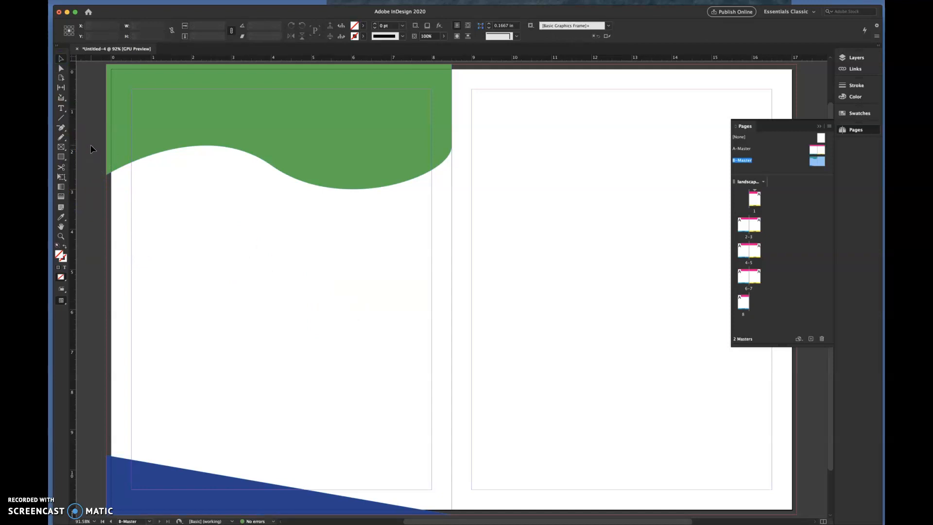
# Step: Duplicate the green wave and blue wedge, flip them horizontally, and place them on the right page
pyautogui.moveTo(91, 146); pyautogui.dragTo(148, 484)
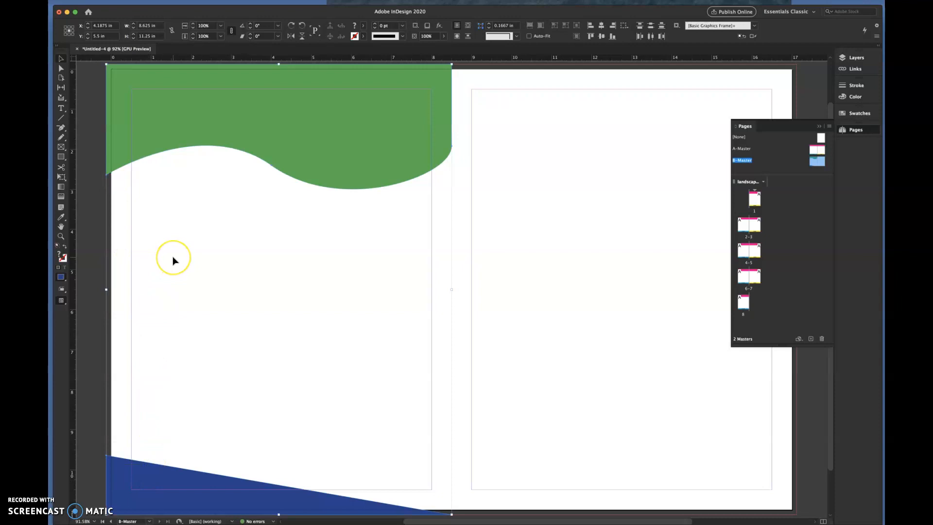
pyautogui.press('super+v')
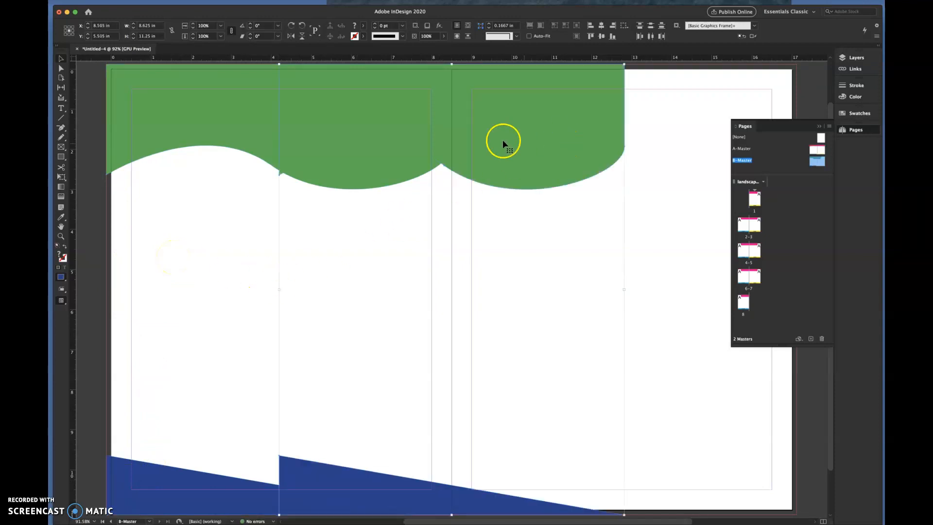
pyautogui.click(290, 37)
pyautogui.moveTo(509, 143); pyautogui.dragTo(567, 125)
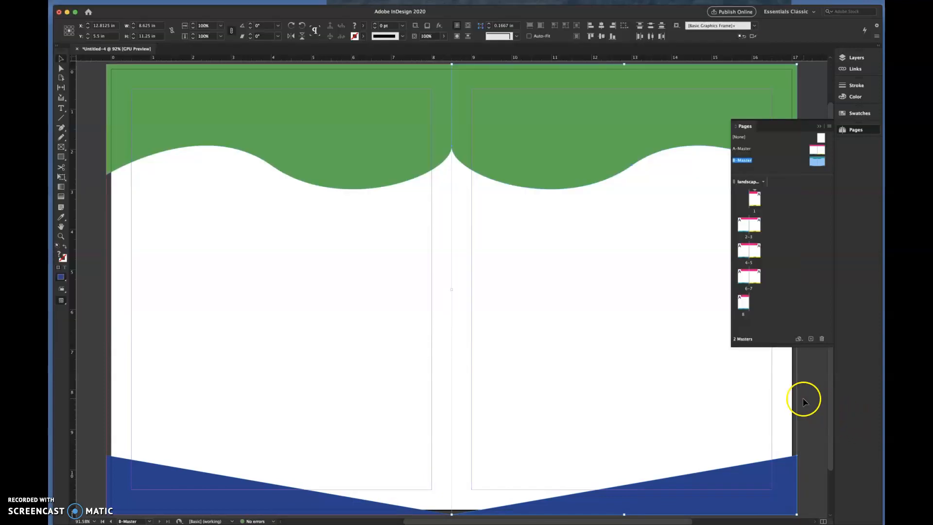
pyautogui.click(808, 397)
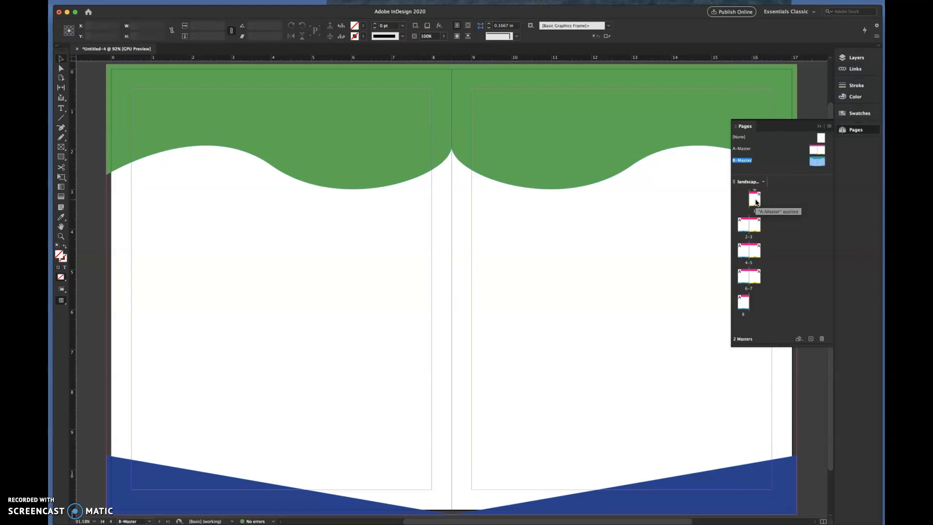
# Step: Go to page 1, then apply B-Master to page 3
pyautogui.doubleClick(754, 199)
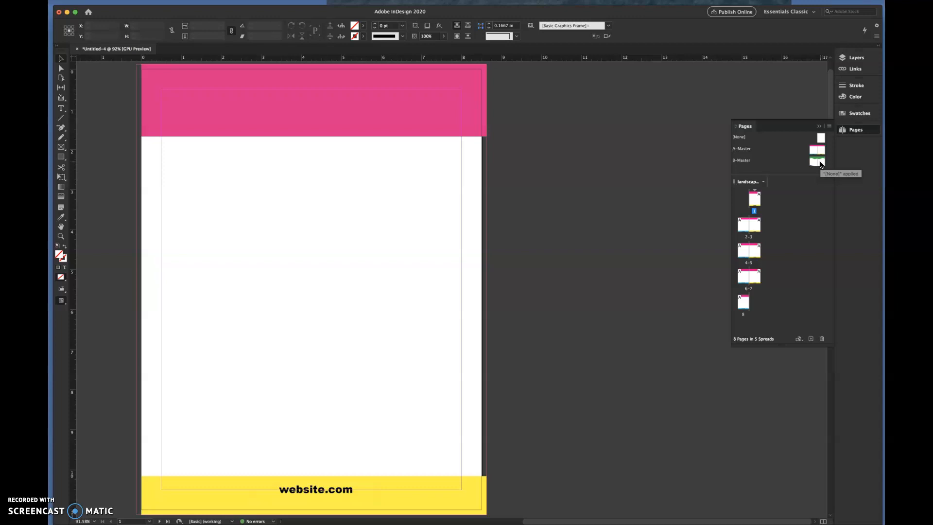
pyautogui.moveTo(821, 164); pyautogui.dragTo(820, 185)
# Step: Apply B-Master's left page to page 6
pyautogui.scroll(-1, 563, 219)
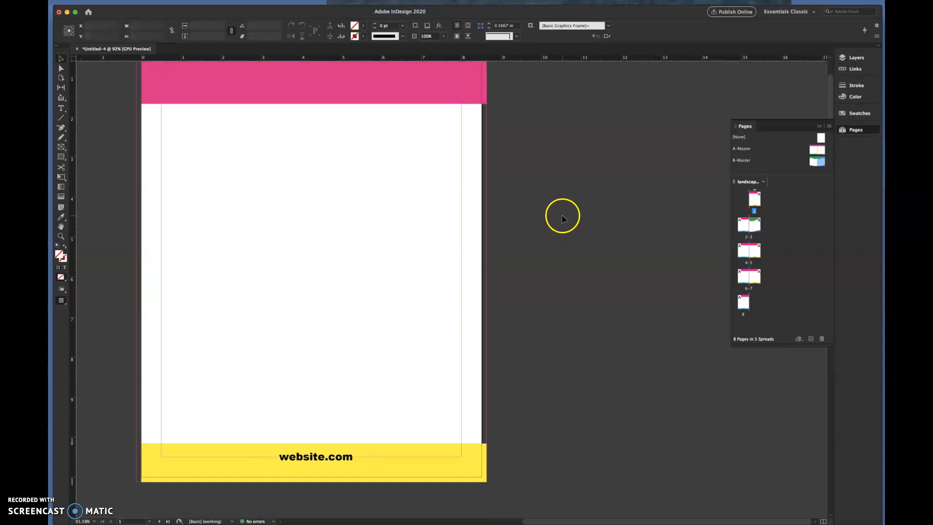
pyautogui.scroll(-12, 562, 219)
pyautogui.scroll(4, 563, 219)
pyautogui.scroll(-3, 564, 220)
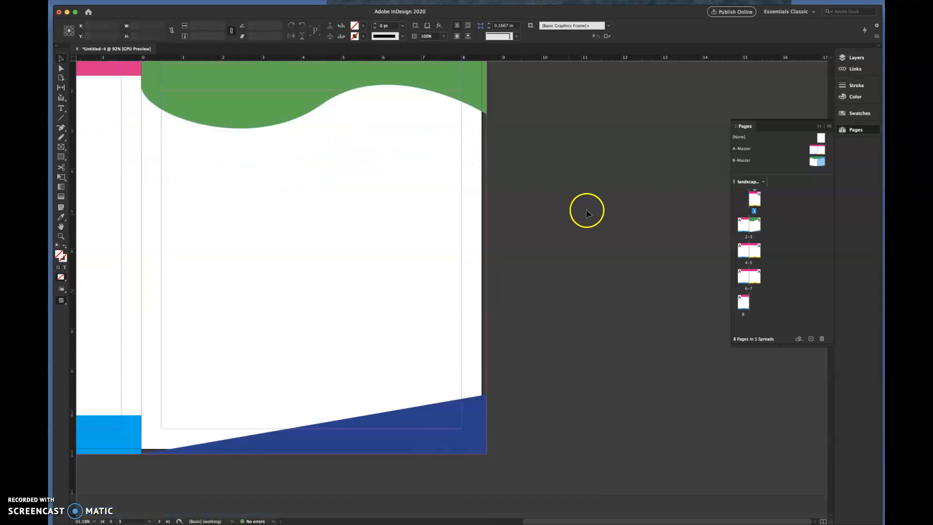
pyautogui.hscroll(-1, 594, 208)
pyautogui.hscroll(-2, 592, 212)
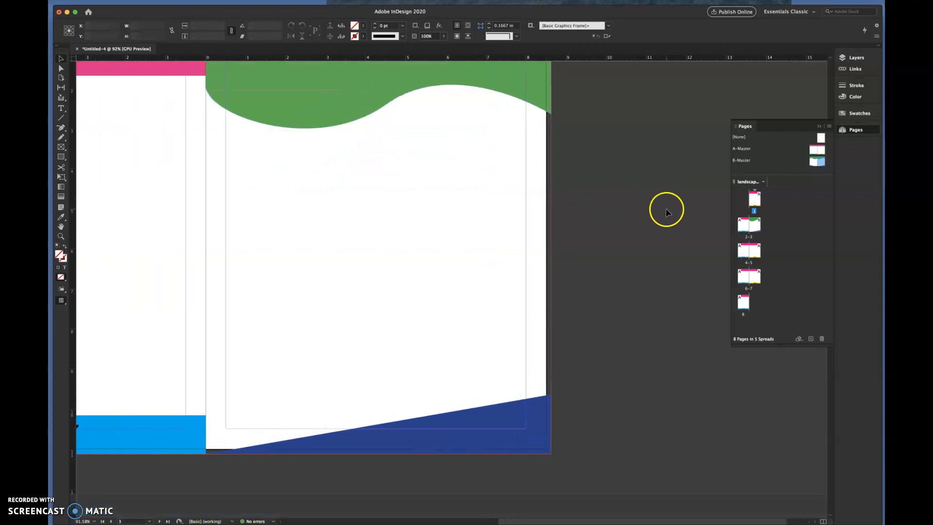
pyautogui.scroll(-3, 666, 208)
pyautogui.rightClick(797, 155)
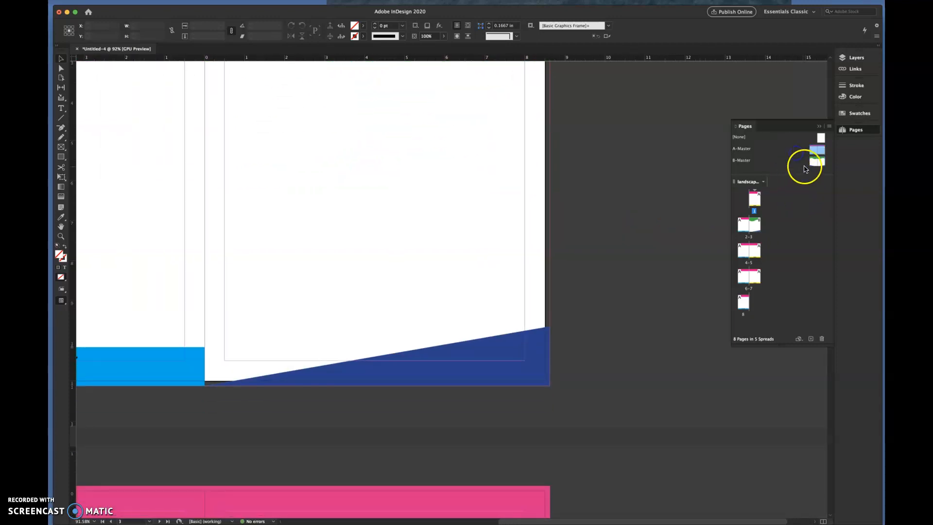
pyautogui.click(812, 163)
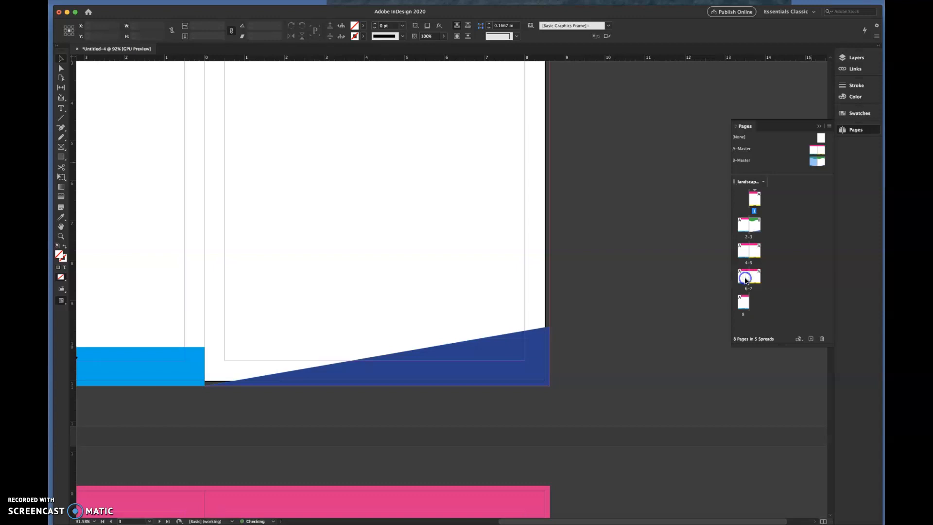
# Step: Scroll through the spreads to check which pages carry the B-Master artwork
pyautogui.scroll(-14, 661, 254)
pyautogui.hscroll(-1, 662, 256)
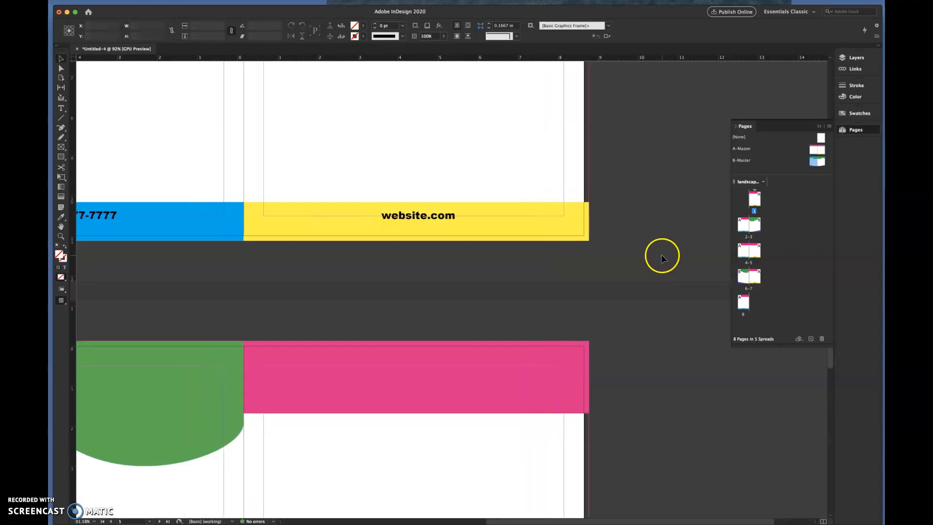
pyautogui.hscroll(-2, 662, 256)
pyautogui.scroll(-10, 662, 256)
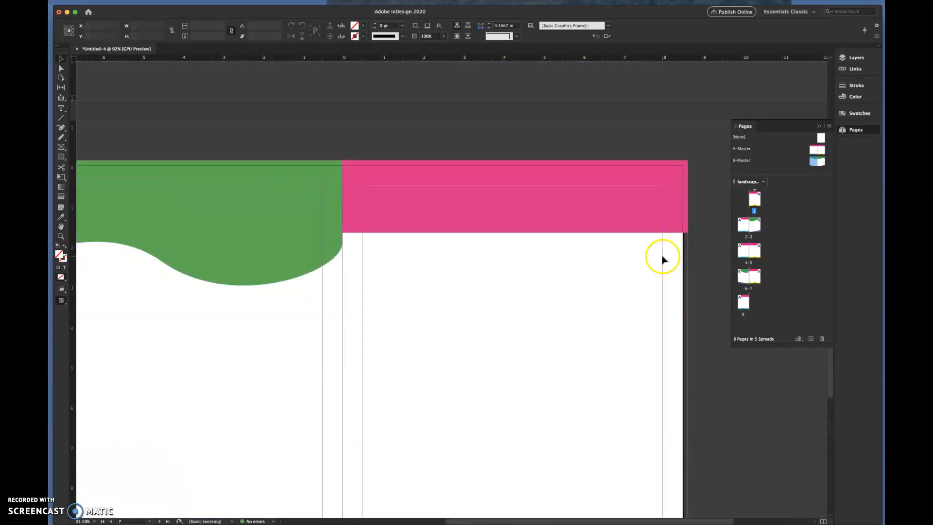
pyautogui.hscroll(-3, 662, 258)
pyautogui.scroll(-5, 662, 258)
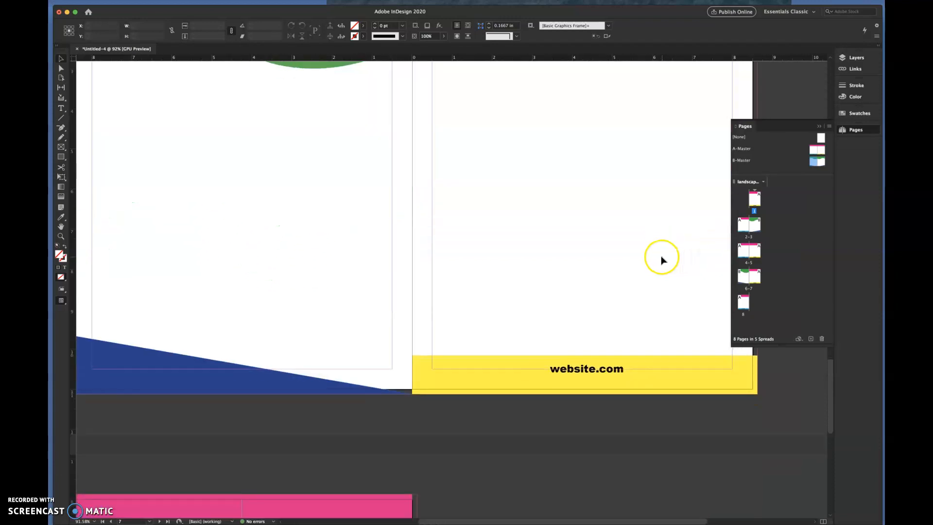
pyautogui.hscroll(-2, 662, 260)
pyautogui.scroll(3, 662, 260)
pyautogui.scroll(10, 662, 260)
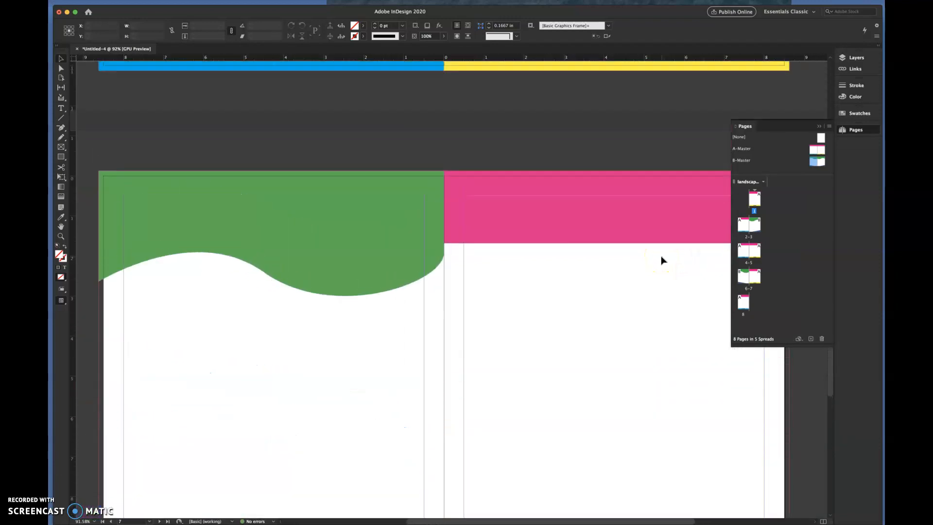
pyautogui.scroll(8, 662, 260)
pyautogui.hscroll(2, 662, 260)
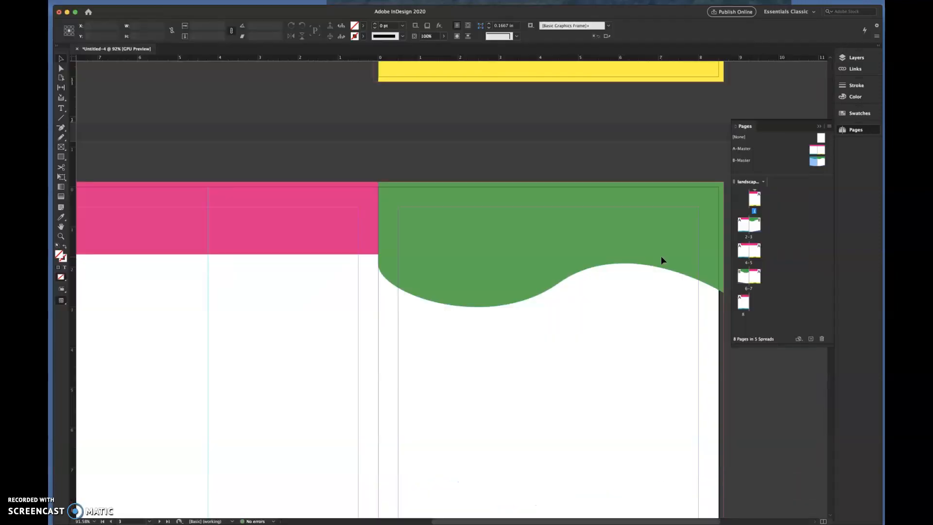
pyautogui.scroll(8, 662, 257)
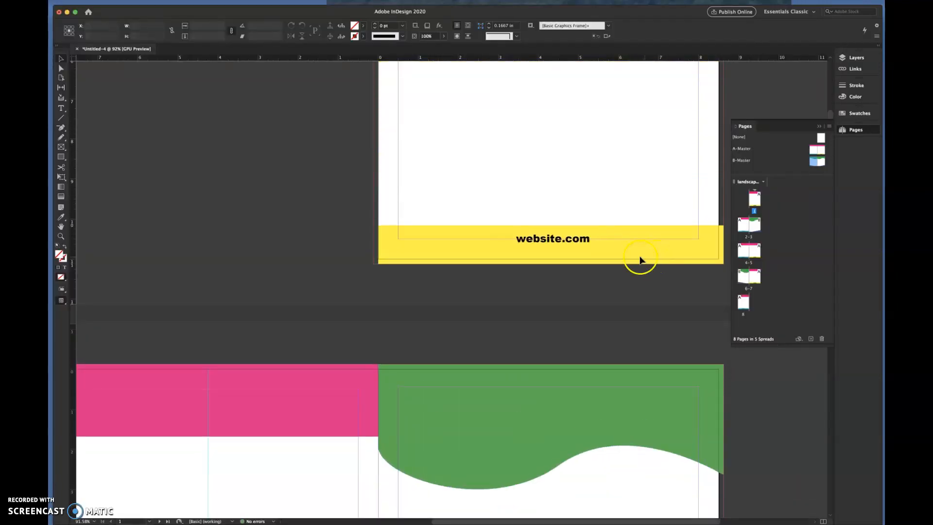
pyautogui.hscroll(3, 486, 209)
# Step: Apply the [None] master to page 1, leaving it blank
pyautogui.scroll(5, 515, 211)
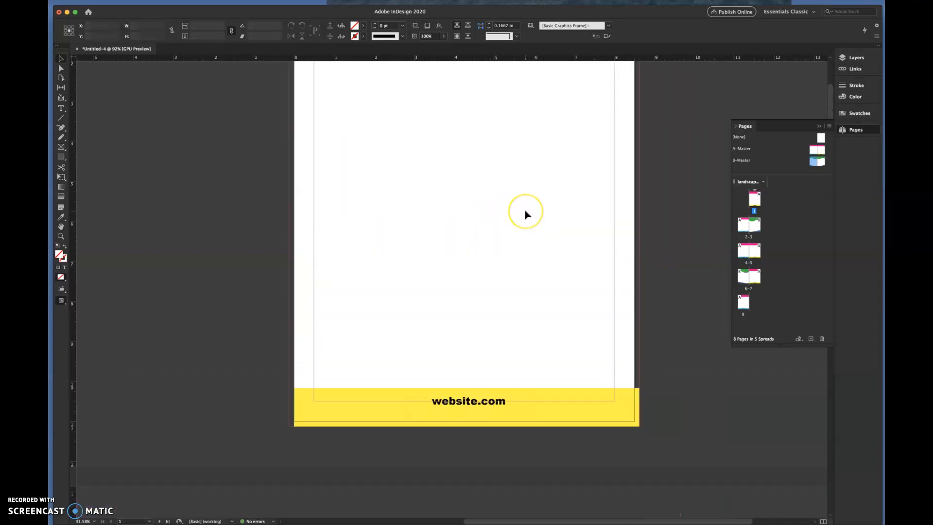
pyautogui.scroll(2, 526, 215)
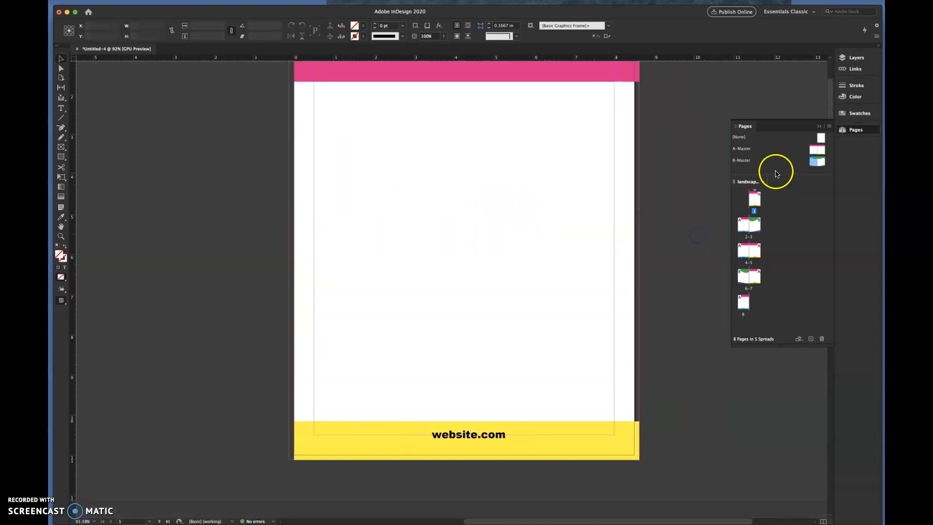
pyautogui.click(825, 142)
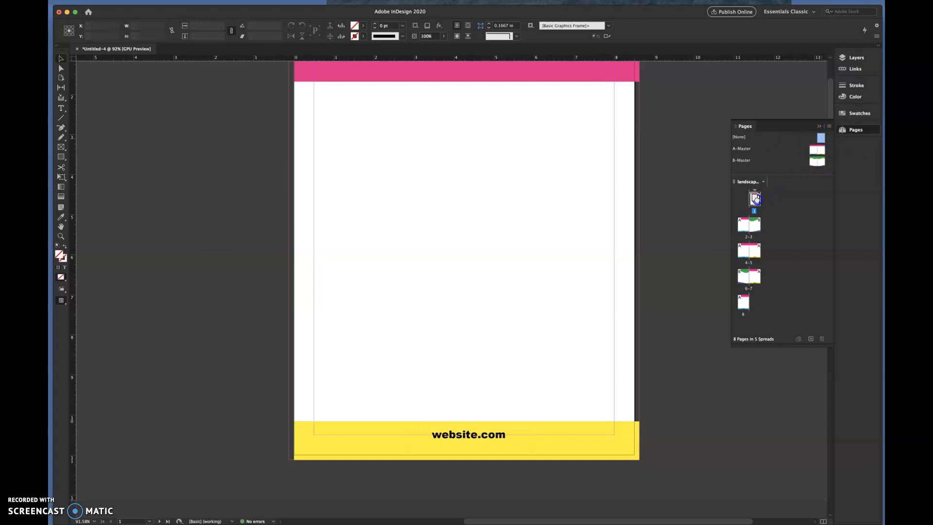
pyautogui.moveTo(755, 199); pyautogui.dragTo(756, 199)
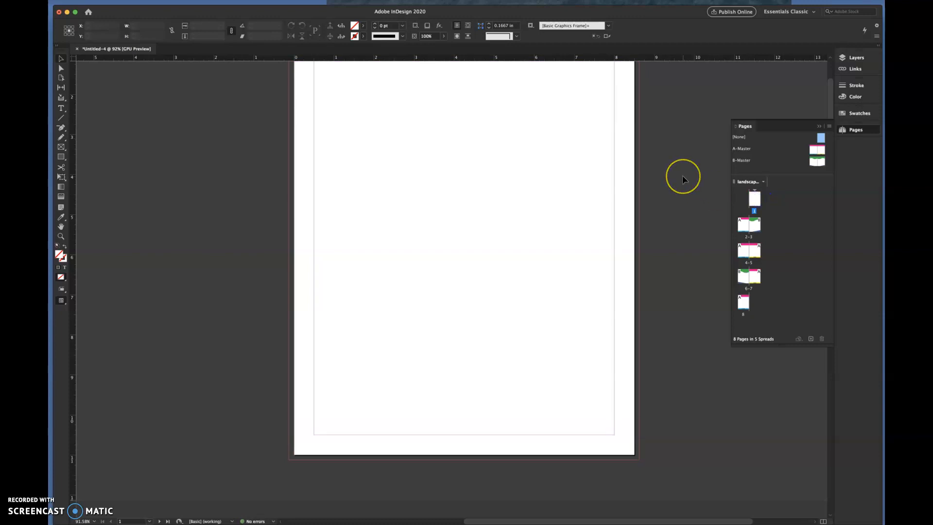
# Step: Apply the [None] master to page 8, removing its pink A-Master header
pyautogui.scroll(4, 683, 178)
pyautogui.scroll(-8, 683, 180)
pyautogui.scroll(5, 683, 180)
pyautogui.scroll(4, 683, 180)
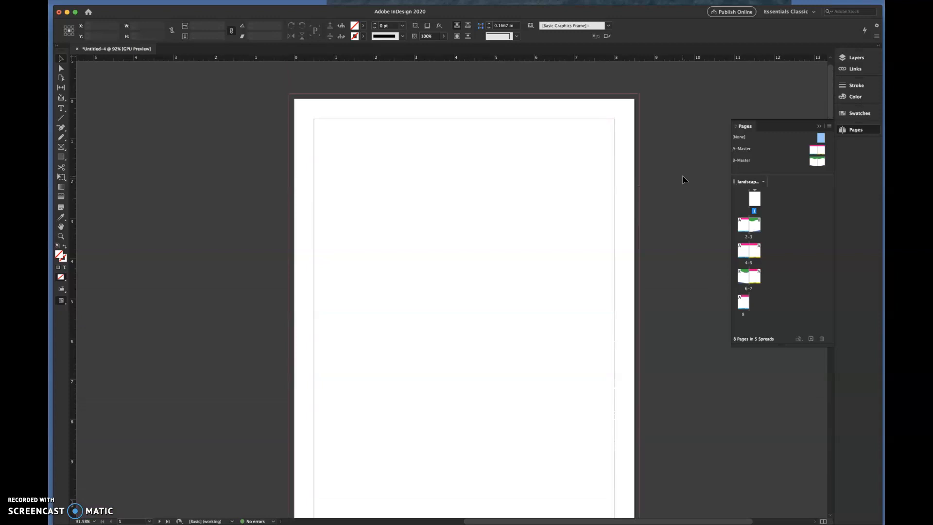
pyautogui.scroll(-5, 682, 181)
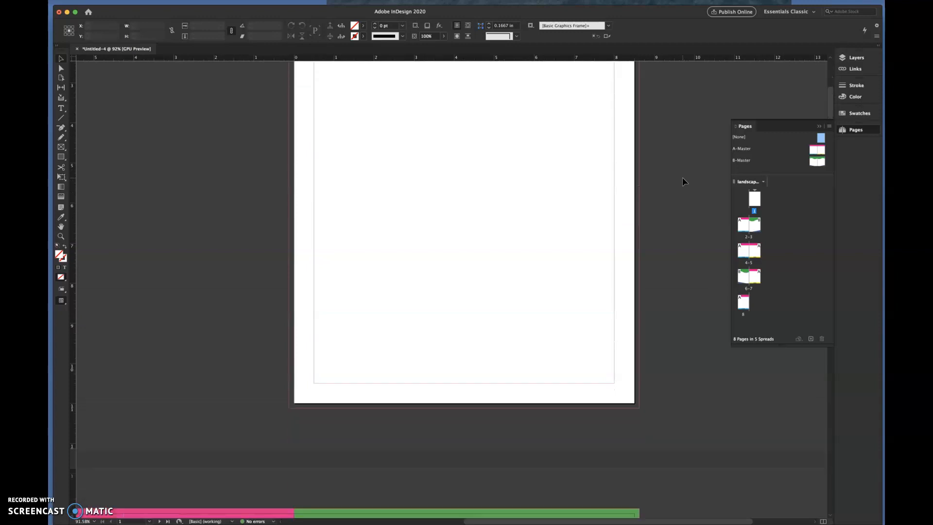
pyautogui.scroll(-15, 683, 181)
pyautogui.scroll(-20, 675, 173)
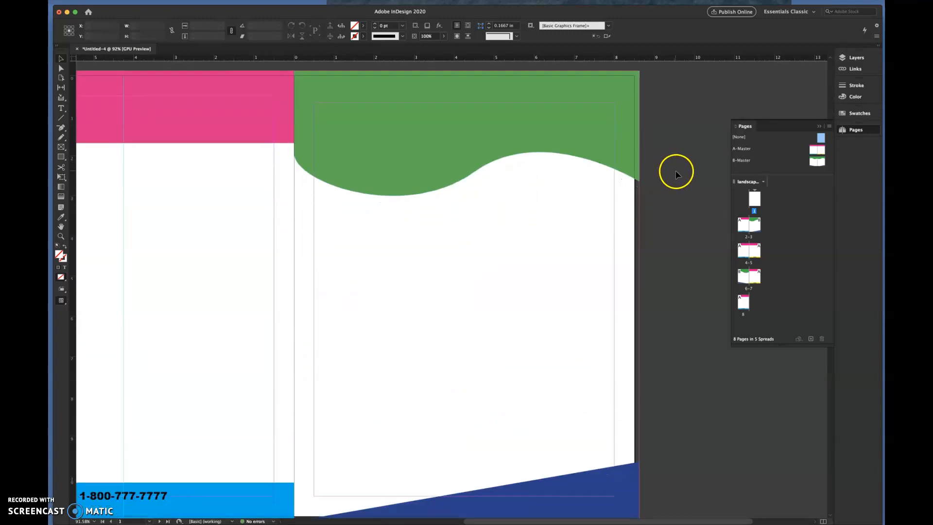
pyautogui.scroll(-5, 676, 174)
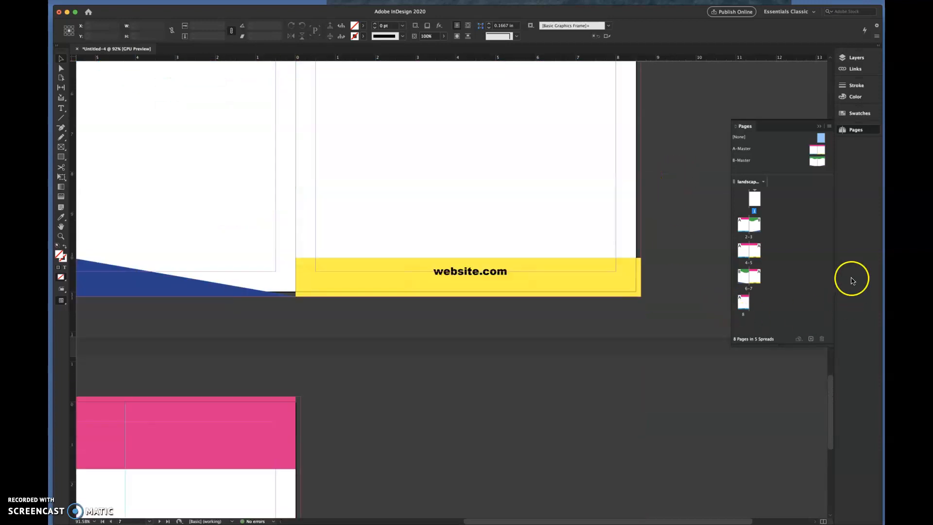
pyautogui.moveTo(822, 139); pyautogui.dragTo(795, 155)
pyautogui.moveTo(744, 303); pyautogui.dragTo(743, 302)
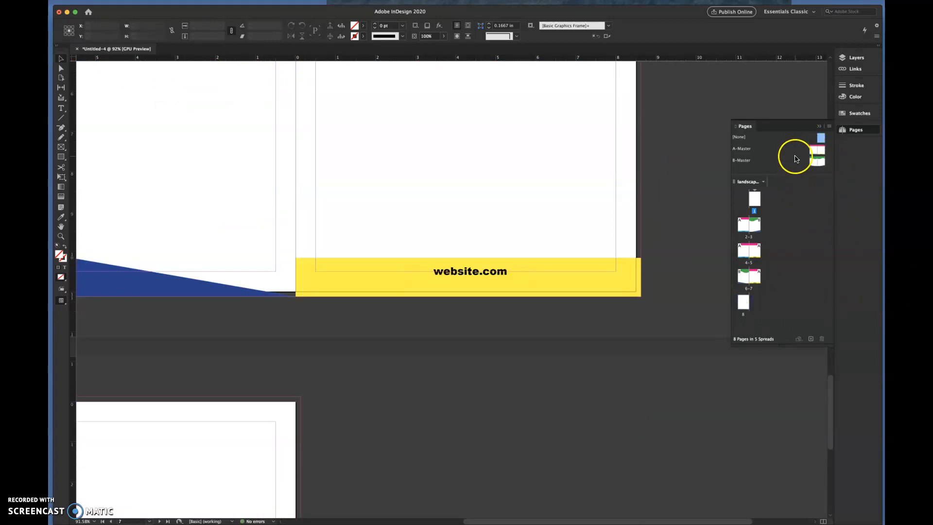
pyautogui.scroll(-3, 454, 395)
pyautogui.scroll(-4, 486, 389)
pyautogui.hscroll(-10, 500, 387)
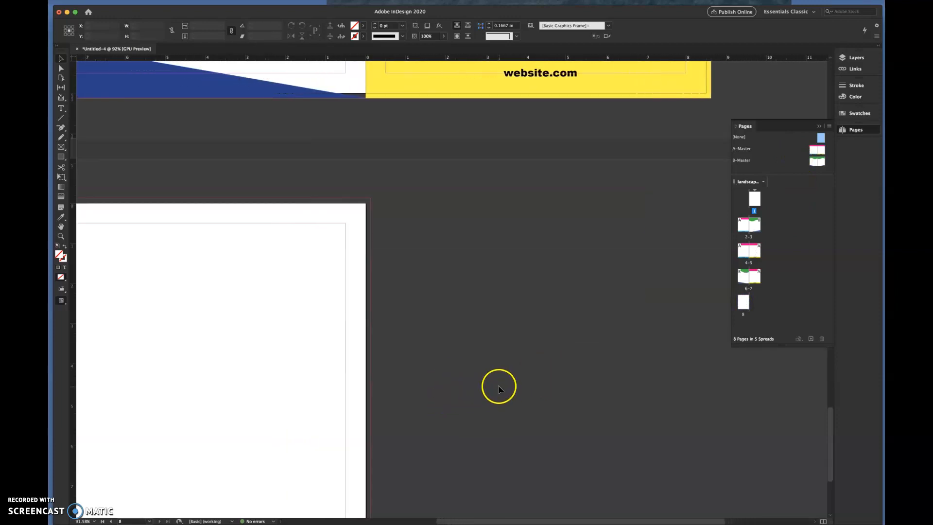
pyautogui.scroll(-6, 499, 389)
pyautogui.scroll(5, 499, 389)
pyautogui.hscroll(4, 499, 387)
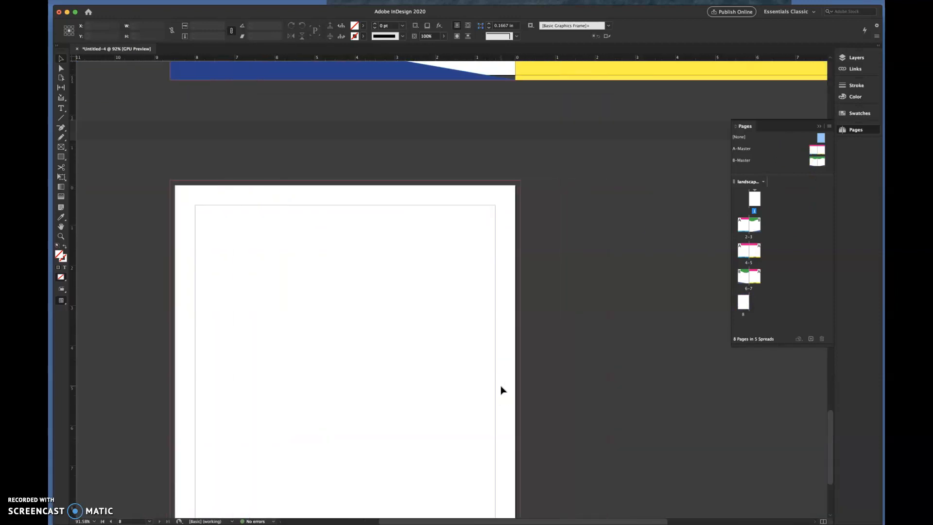
pyautogui.scroll(5, 499, 388)
pyautogui.scroll(20, 574, 417)
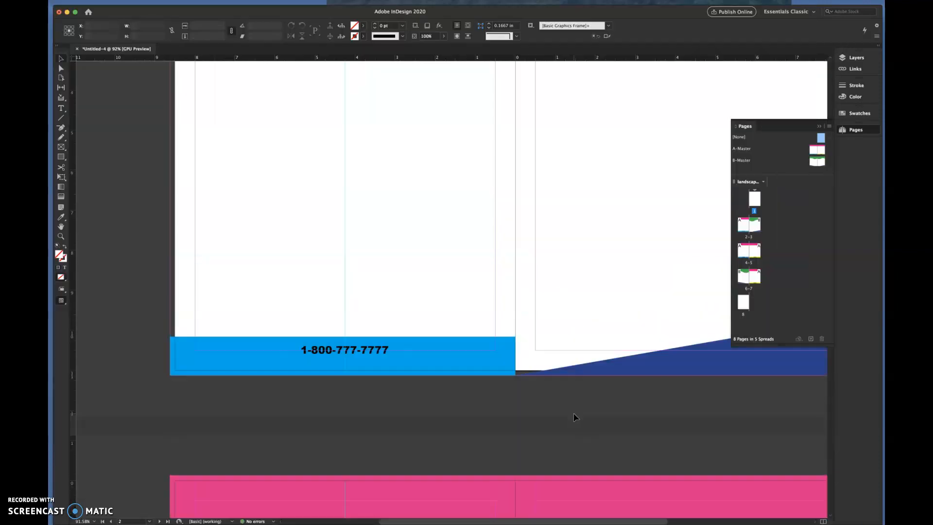
pyautogui.scroll(2, 574, 416)
pyautogui.click(592, 389)
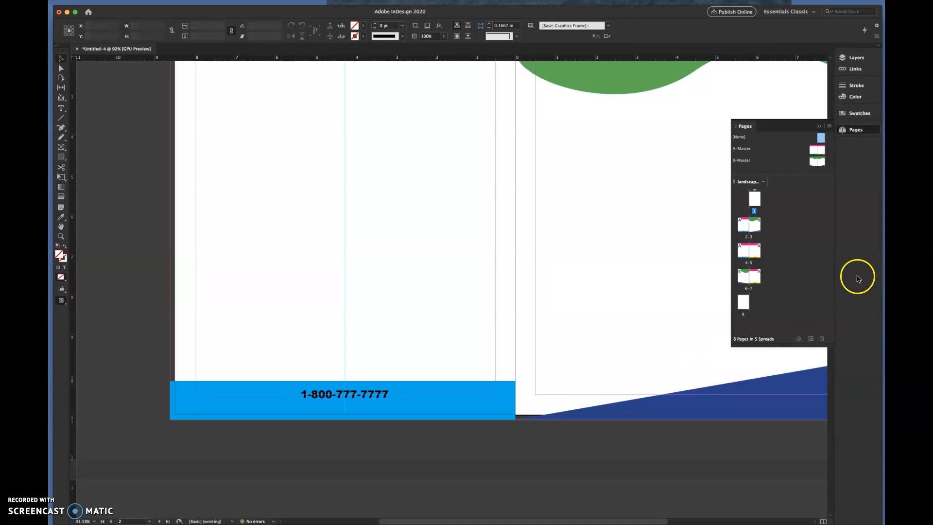
pyautogui.moveTo(821, 138); pyautogui.dragTo(818, 165)
# Step: Select B-Master and remove it with Delete Master Spread, confirming the deletion
pyautogui.click(830, 126)
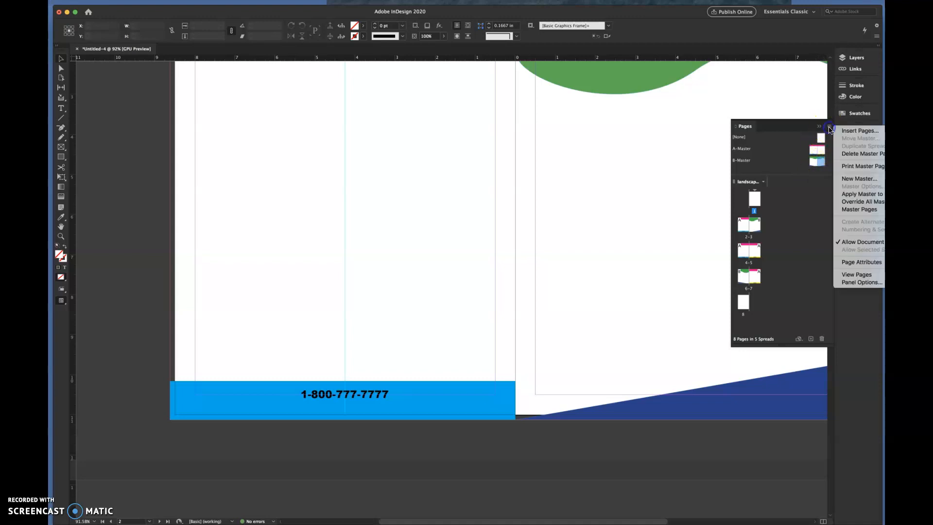
pyautogui.click(849, 154)
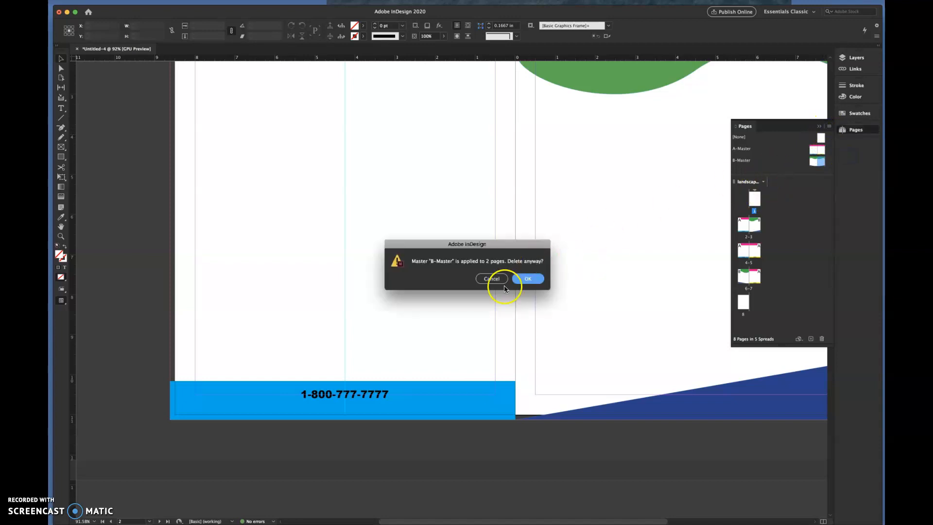
pyautogui.click(528, 279)
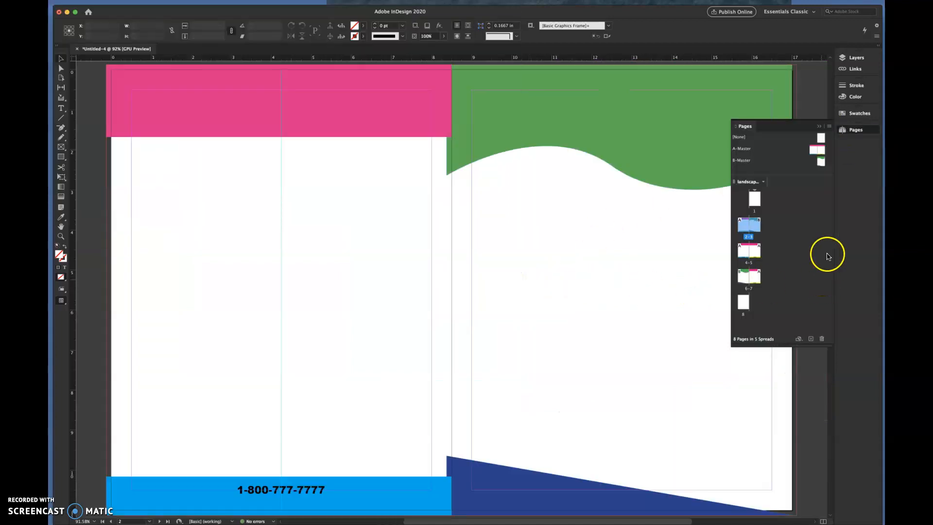
pyautogui.click(822, 163)
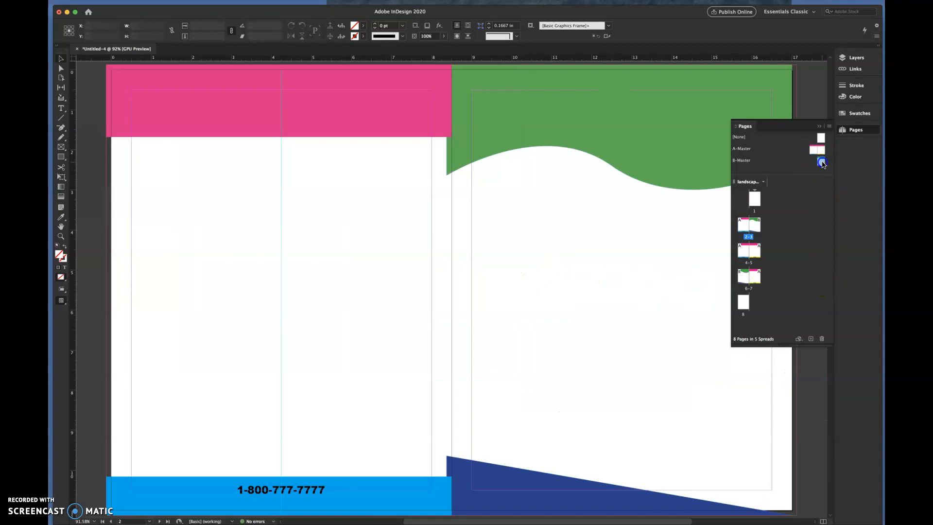
pyautogui.click(829, 126)
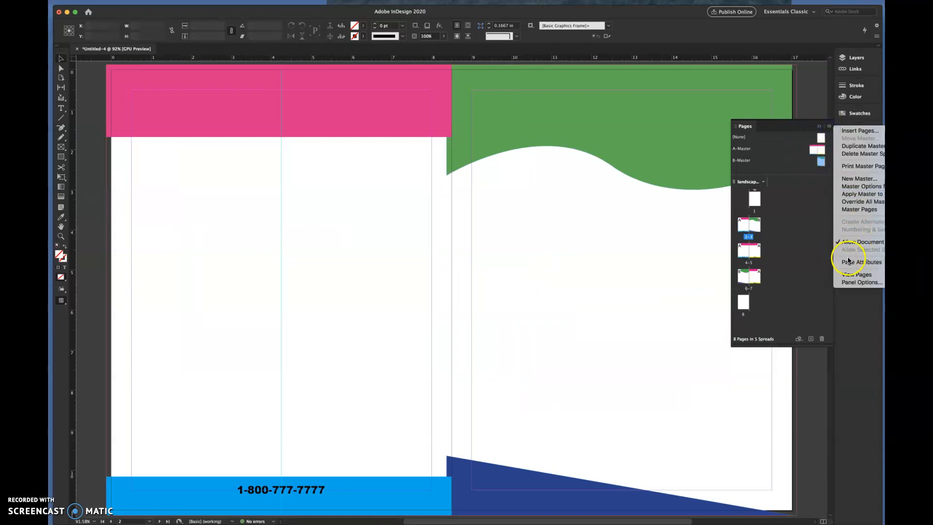
pyautogui.click(858, 155)
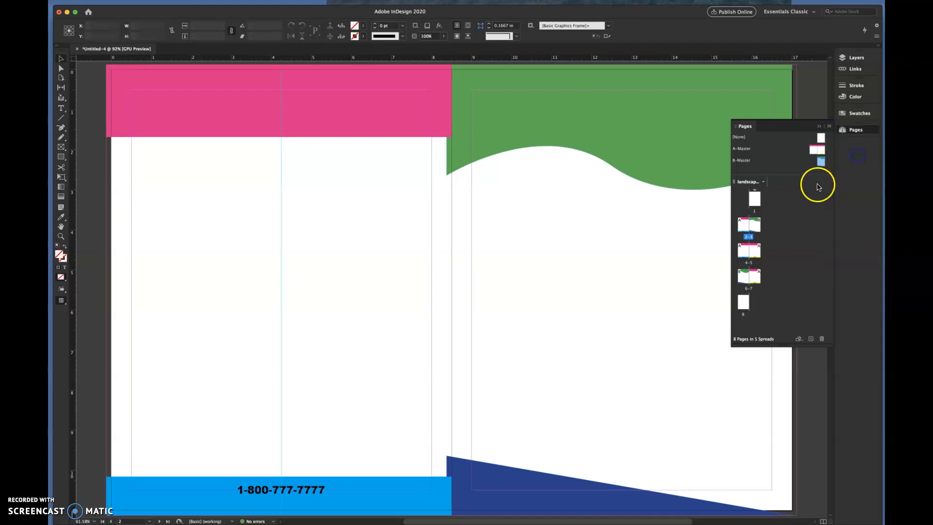
pyautogui.click(528, 277)
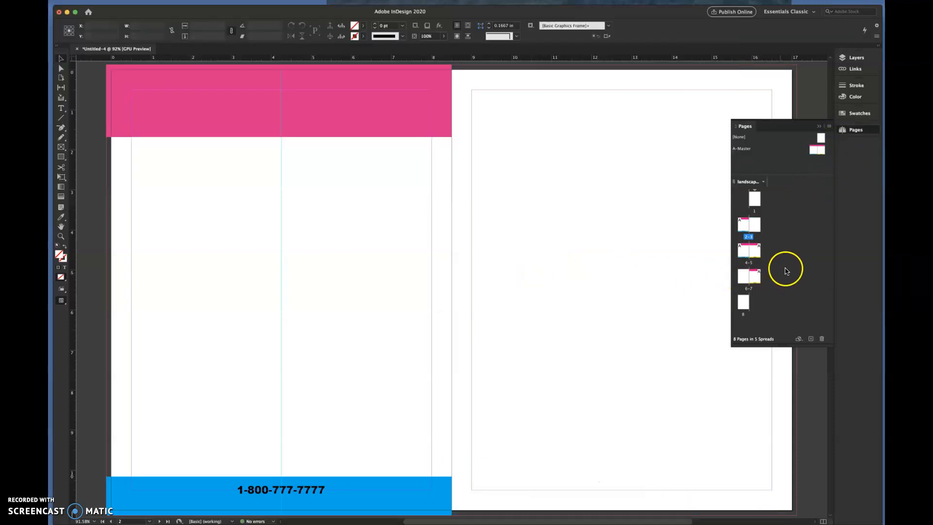
# Step: Apply A-Master to page 3 and to the 6-7 spread
pyautogui.scroll(-5, 632, 235)
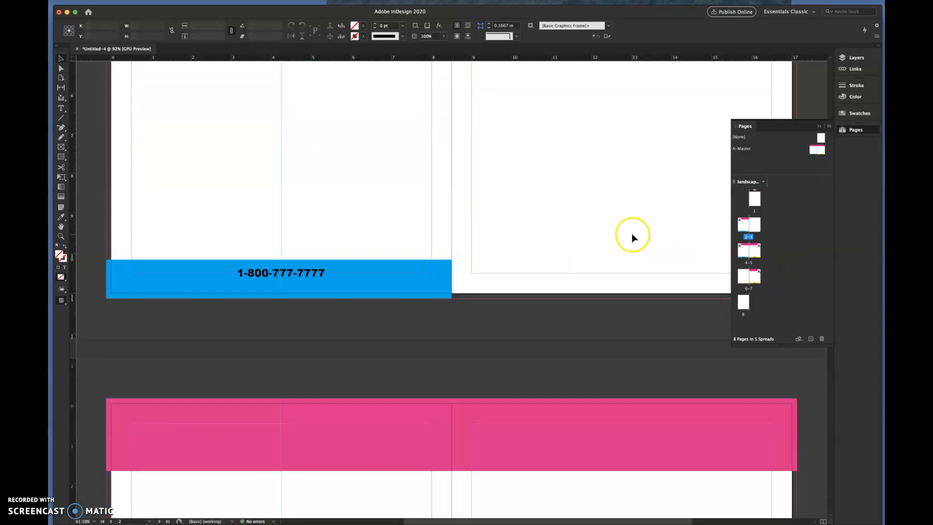
pyautogui.scroll(3, 656, 245)
pyautogui.click(754, 225)
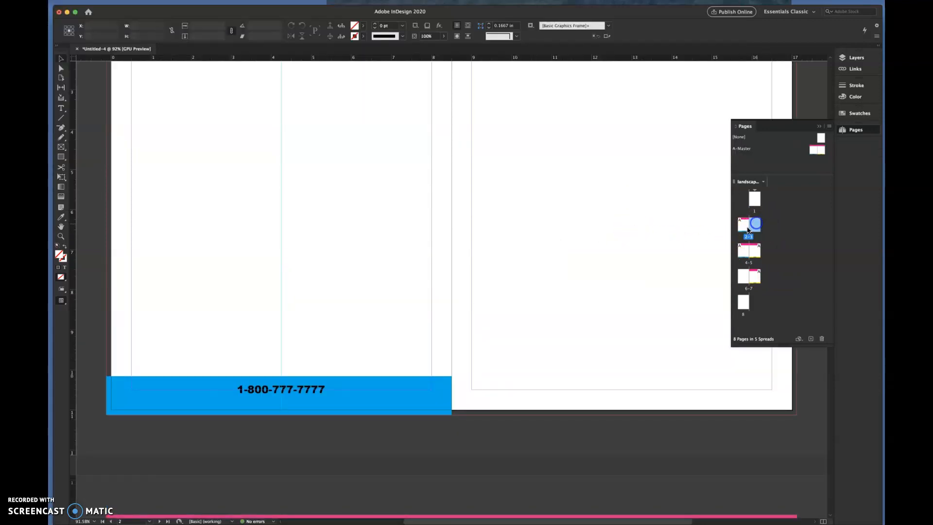
pyautogui.scroll(3, 568, 235)
pyautogui.hscroll(3, 567, 234)
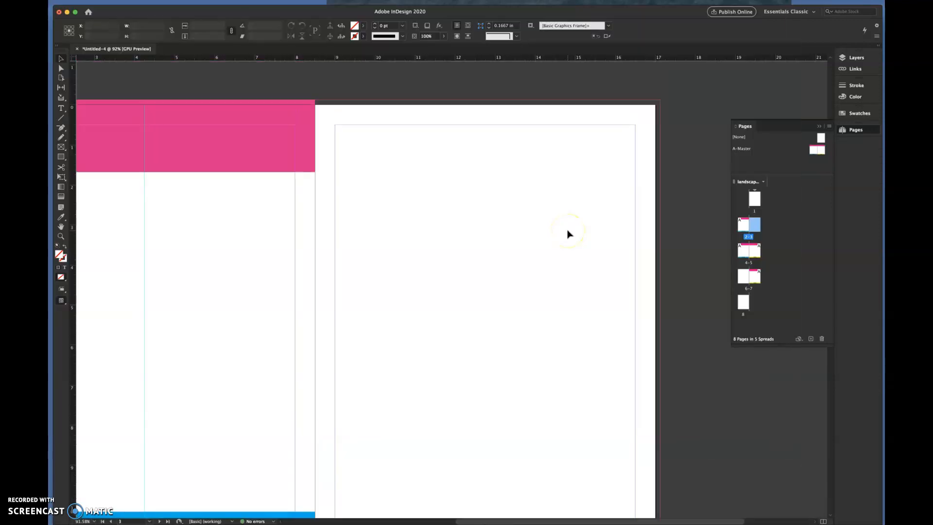
pyautogui.scroll(-1, 687, 233)
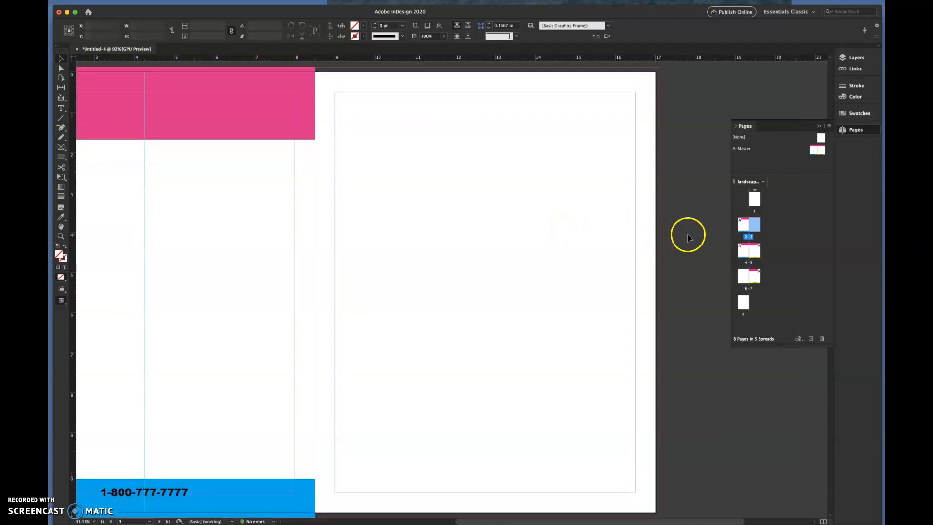
pyautogui.moveTo(822, 151); pyautogui.dragTo(758, 225)
pyautogui.scroll(-3, 698, 202)
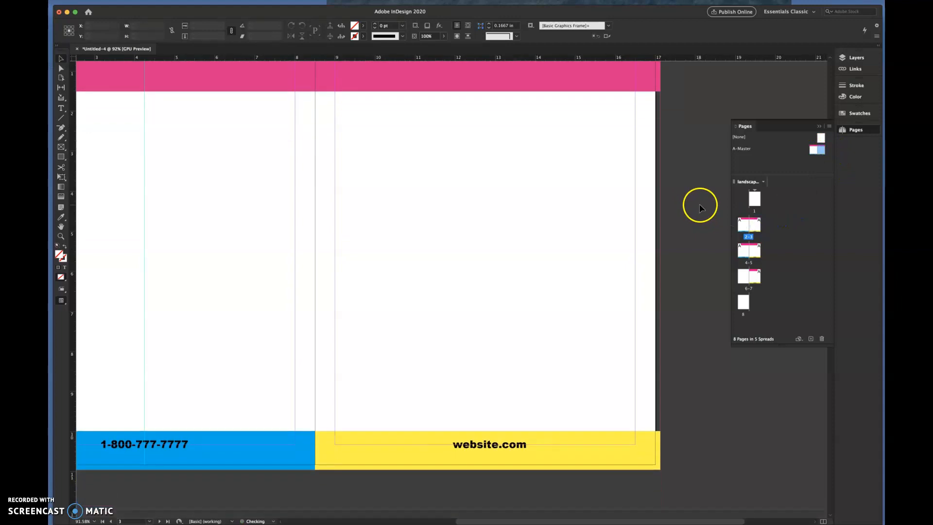
pyautogui.moveTo(825, 151); pyautogui.dragTo(729, 272)
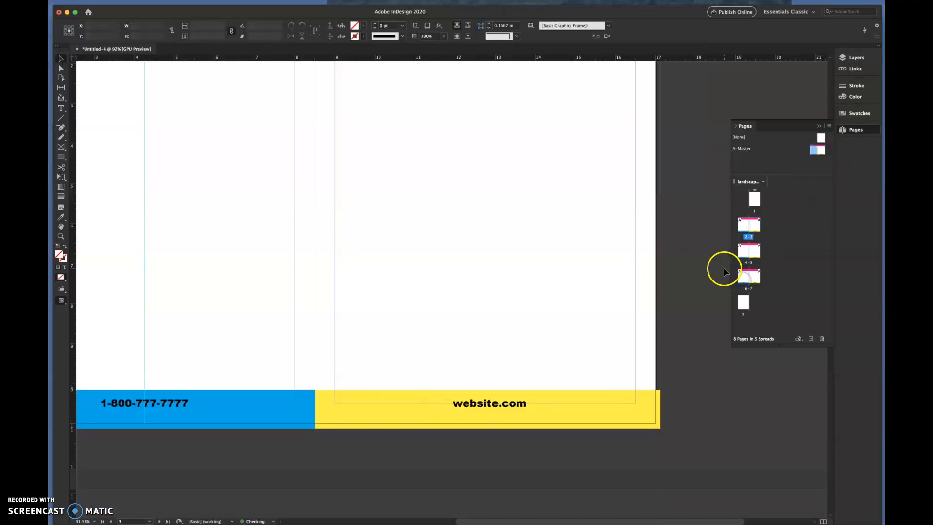
pyautogui.scroll(3, 655, 243)
# Step: Apply A-Master to the 6-7 spread so it gets the pink header and footer bands
pyautogui.hscroll(-2, 655, 243)
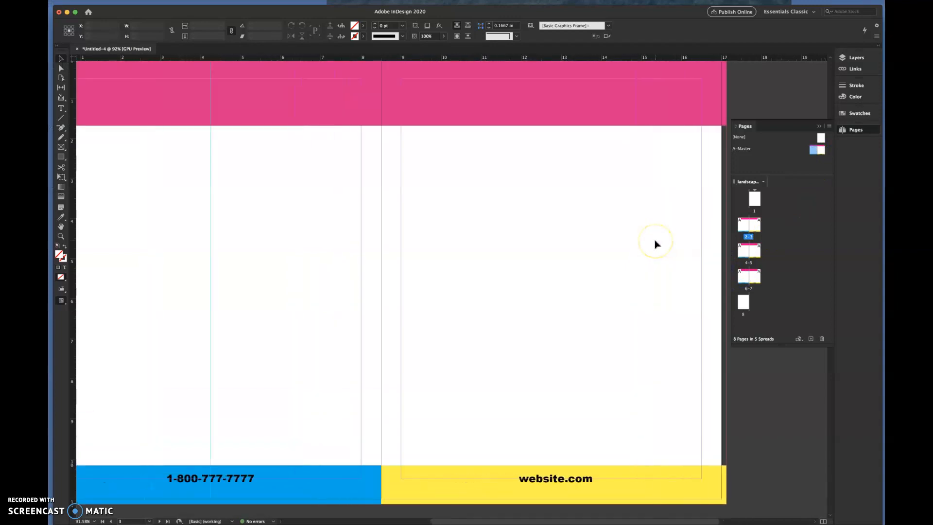
pyautogui.scroll(-2, 655, 243)
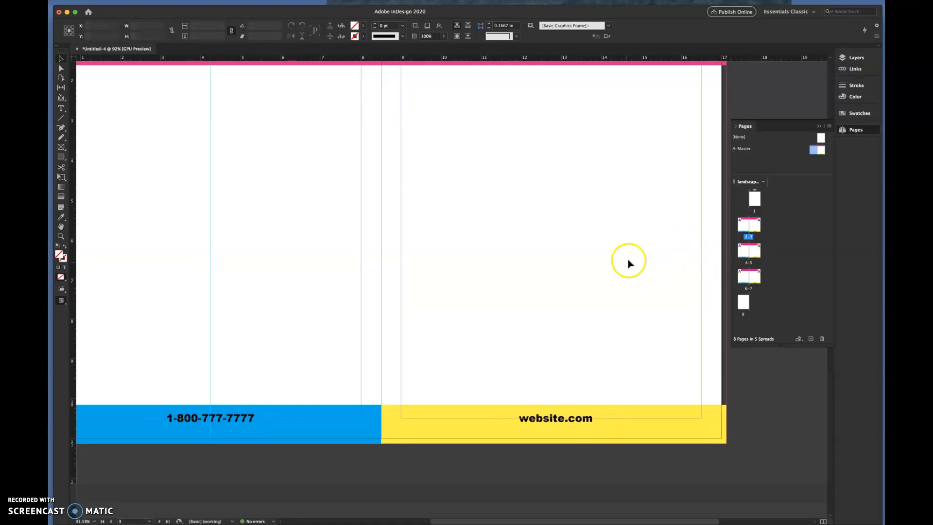
pyautogui.click(778, 109)
pyautogui.scroll(5, 700, 165)
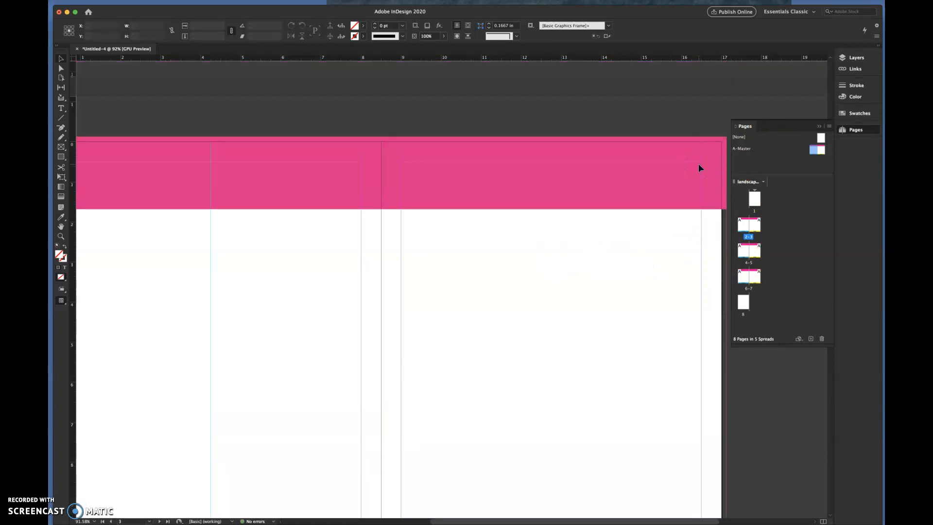
pyautogui.scroll(3, 648, 171)
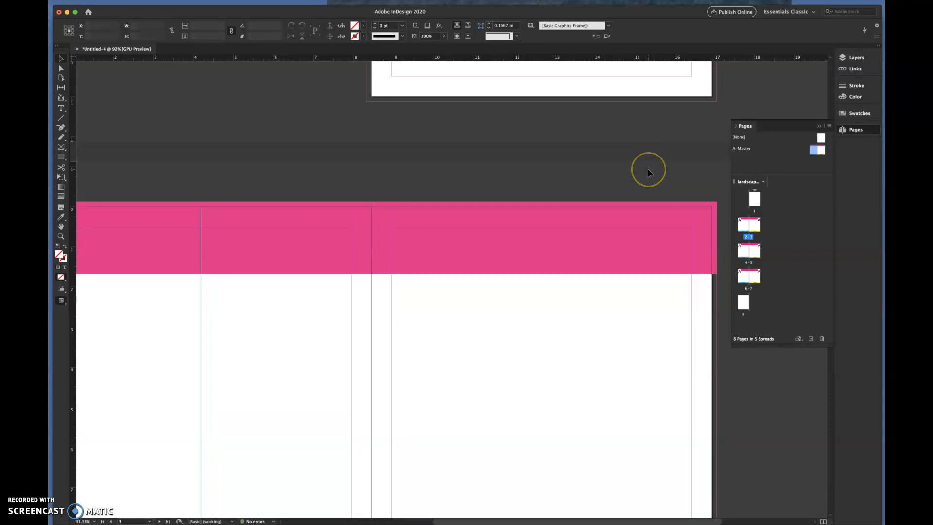
pyautogui.hscroll(3, 648, 168)
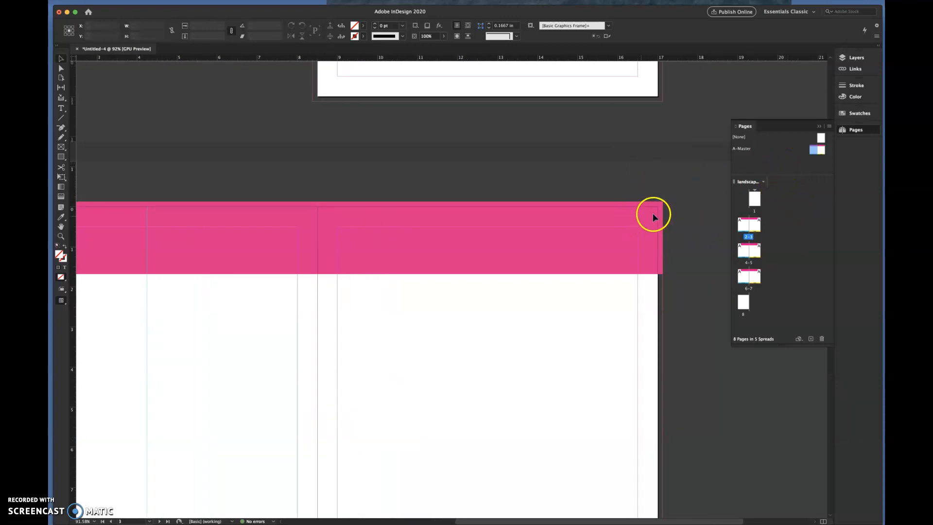
pyautogui.scroll(-5, 679, 216)
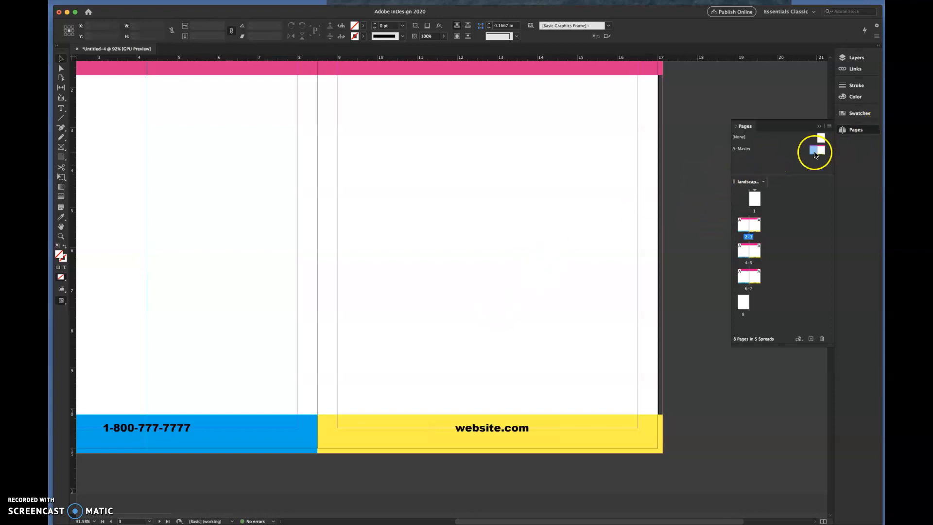
pyautogui.moveTo(815, 154); pyautogui.dragTo(740, 274)
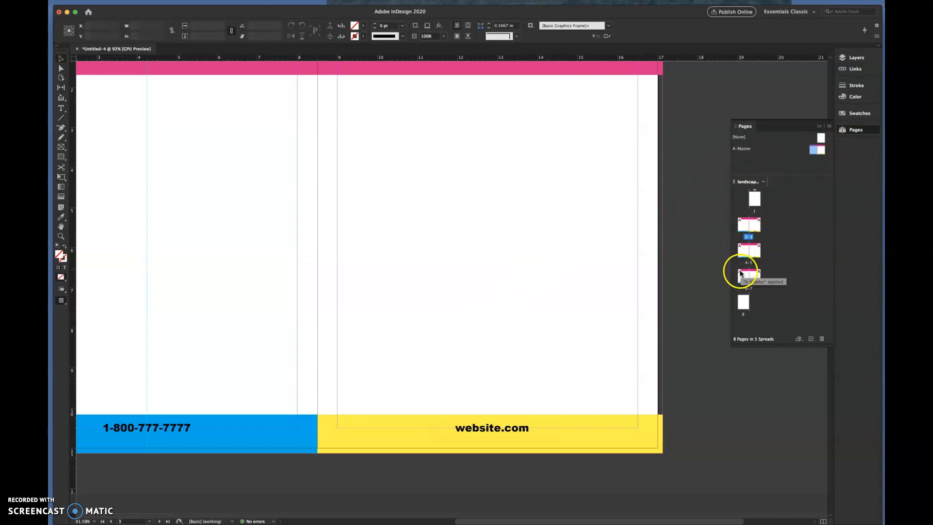
# Step: On A-Master, replace the last seven digits of the footer phone number with the new number
pyautogui.doubleClick(813, 154)
pyautogui.click(61, 108)
pyautogui.moveTo(530, 436); pyautogui.dragTo(487, 436)
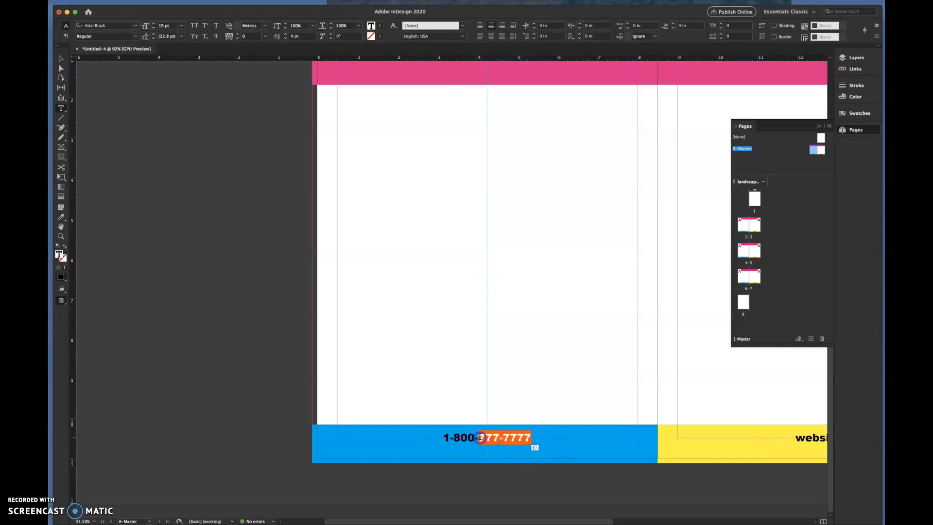
pyautogui.write('234-')
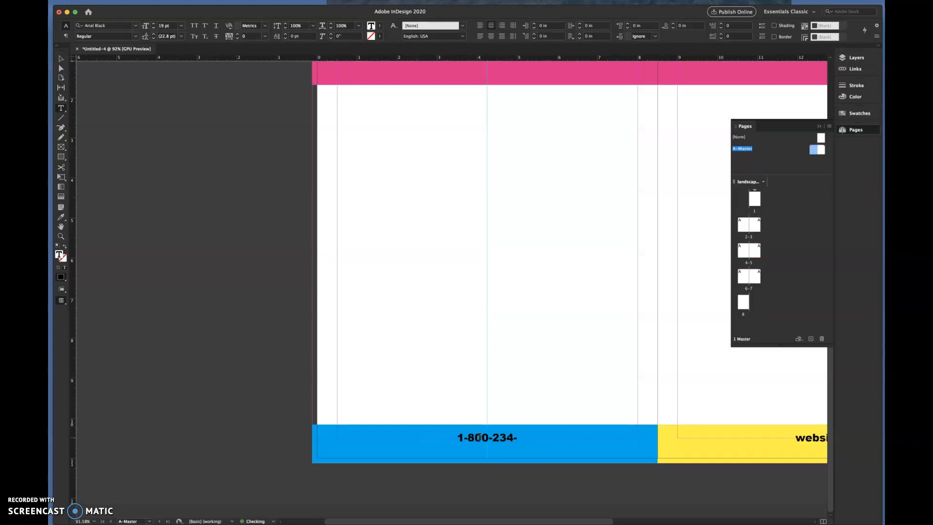
pyautogui.write('4498')
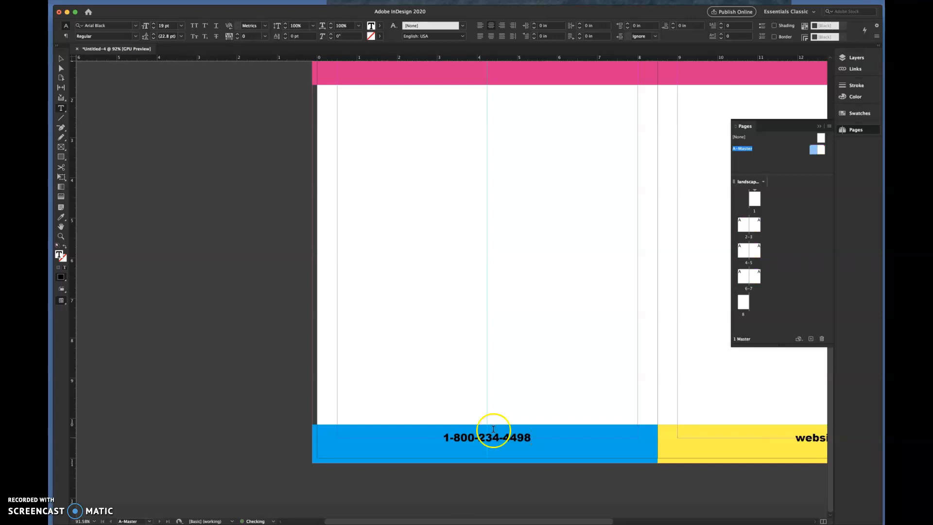
# Step: Clear the Pages panel selection and display page 1
pyautogui.click(801, 265)
pyautogui.click(746, 228)
pyautogui.click(787, 199)
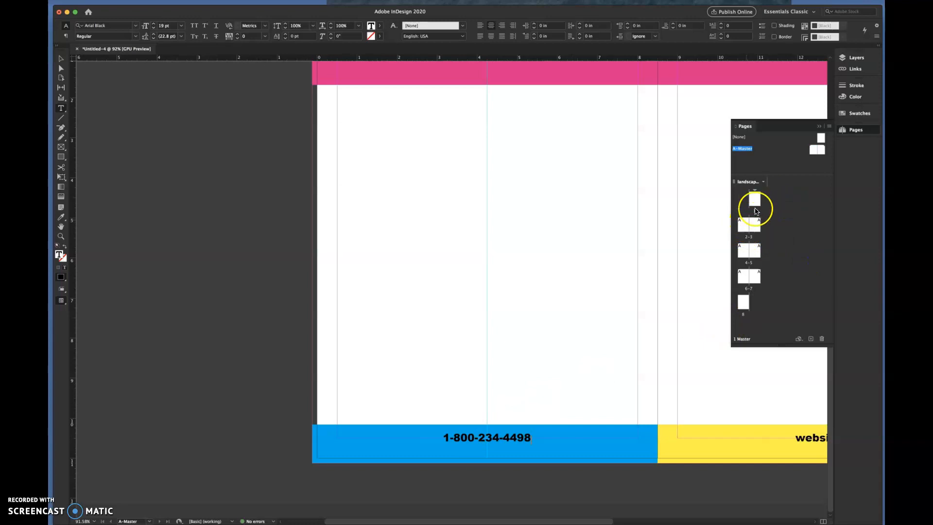
pyautogui.doubleClick(755, 204)
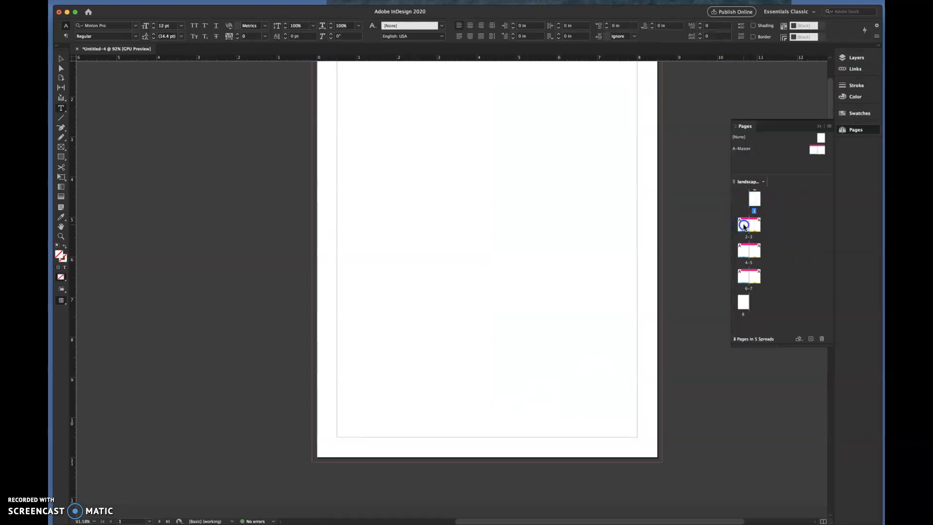
# Step: Check the updated footer on spread 2-3, then scroll through the document to blank page 8
pyautogui.doubleClick(744, 226)
pyautogui.scroll(-8, 593, 278)
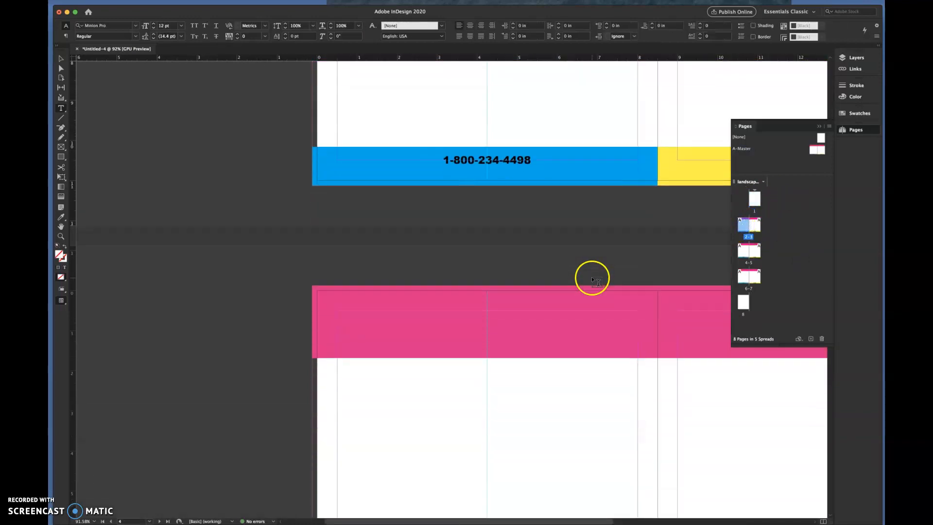
pyautogui.scroll(-3, 593, 280)
pyautogui.scroll(7, 593, 280)
pyautogui.scroll(-20, 595, 282)
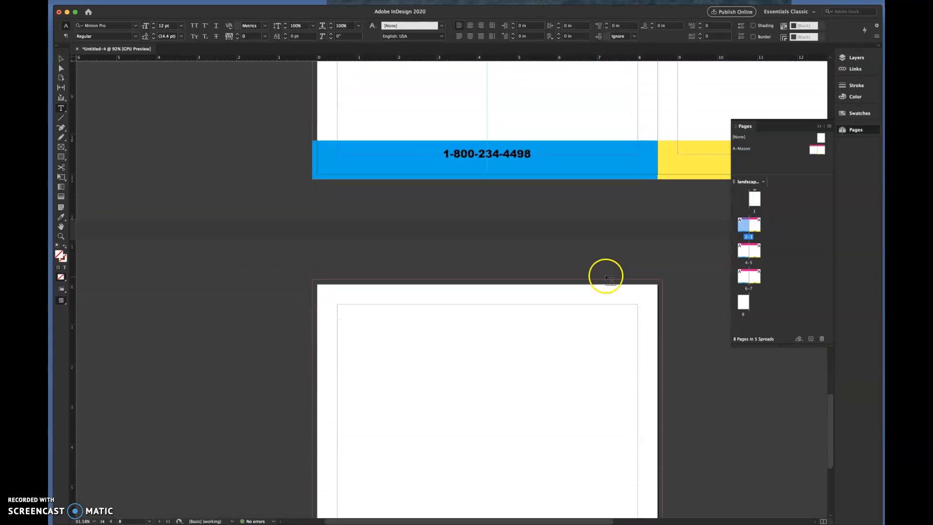
pyautogui.scroll(-10, 536, 278)
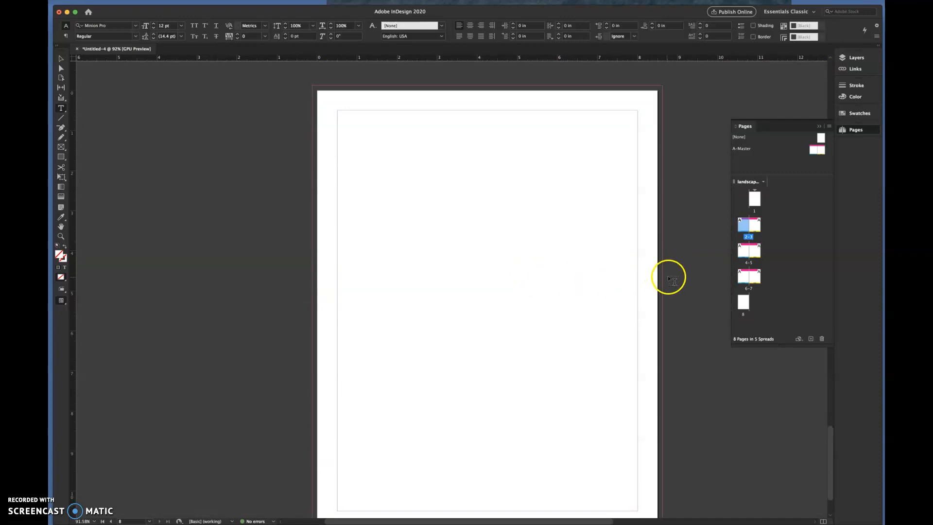
pyautogui.scroll(-5, 692, 276)
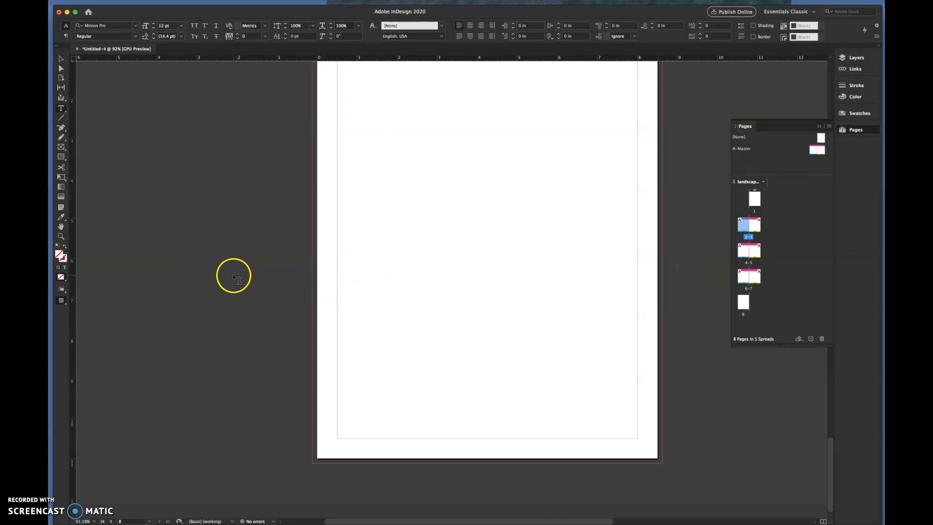
pyautogui.scroll(3, 234, 276)
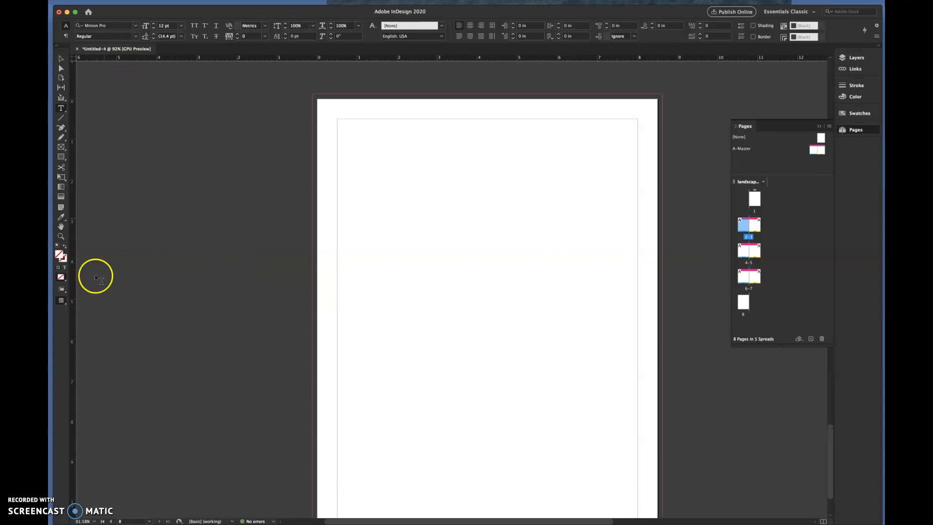